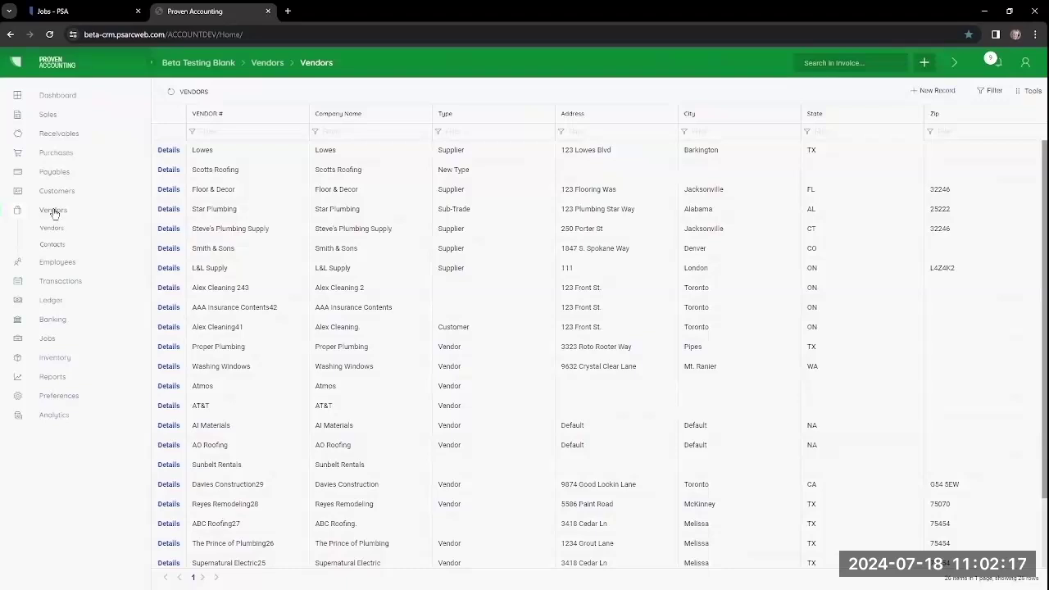
Step: Start a new vendor record with company name 'lowes' and bring up its type choices
left_click(919, 96)
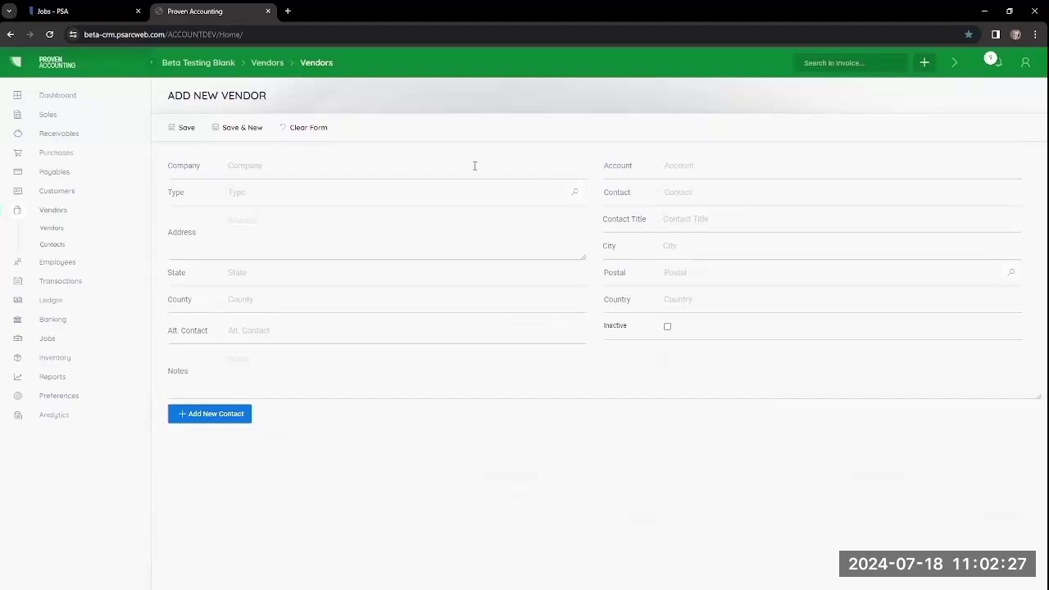
left_click(263, 167)
type("lowes")
left_click(576, 194)
Step: Create a vendor type named 'Equipment Rental' with cost type Equipment Rent
left_click(577, 195)
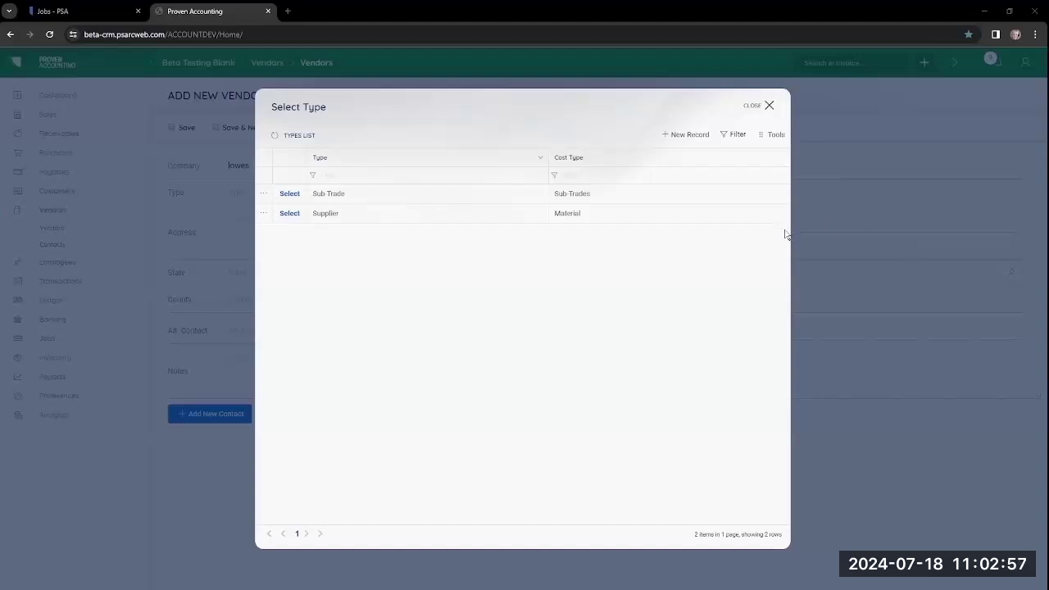
left_click(681, 137)
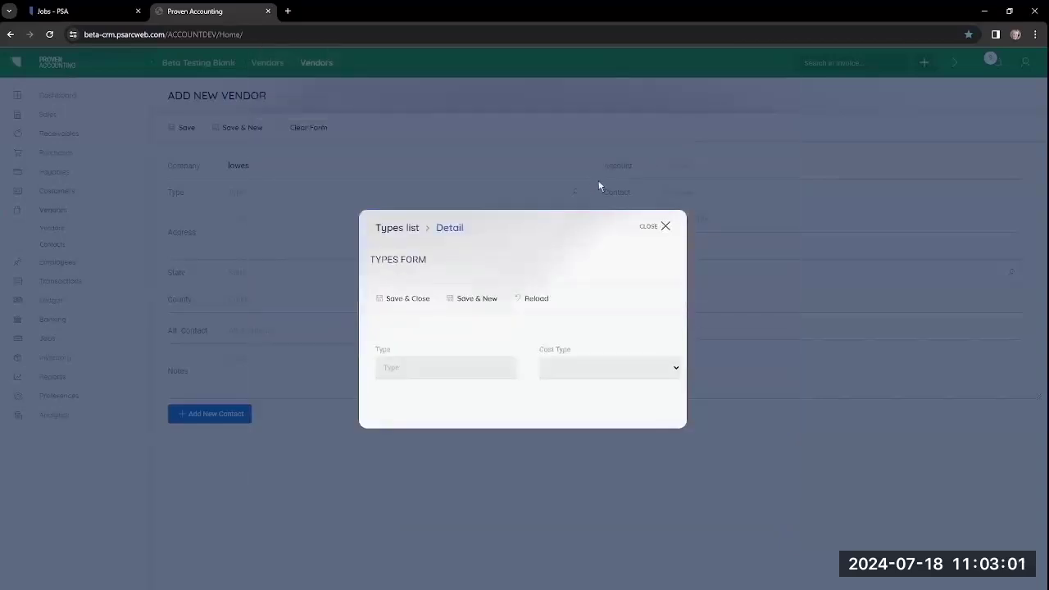
left_click(418, 371)
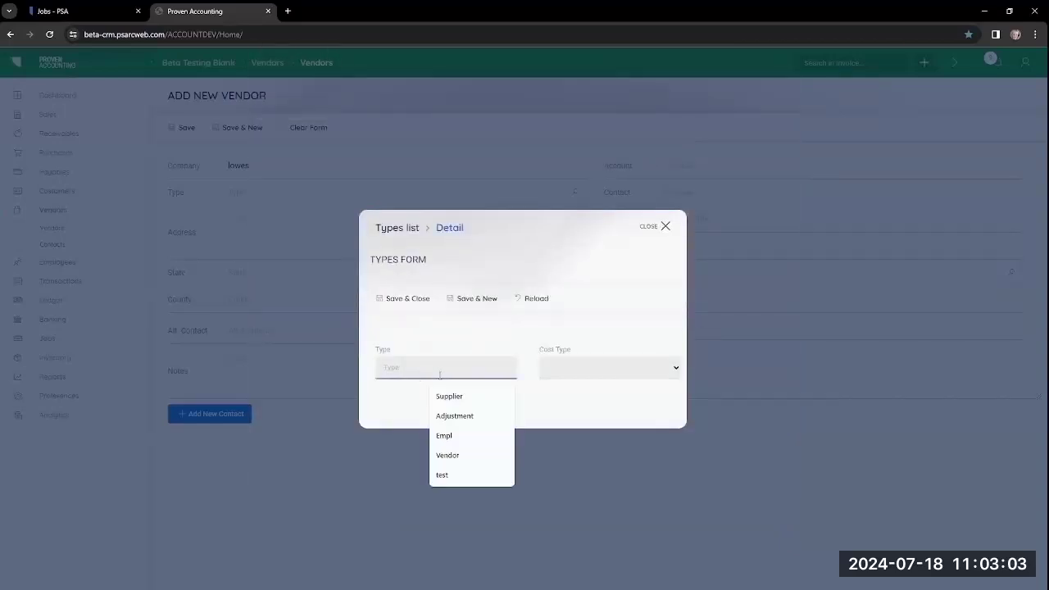
type("Equip")
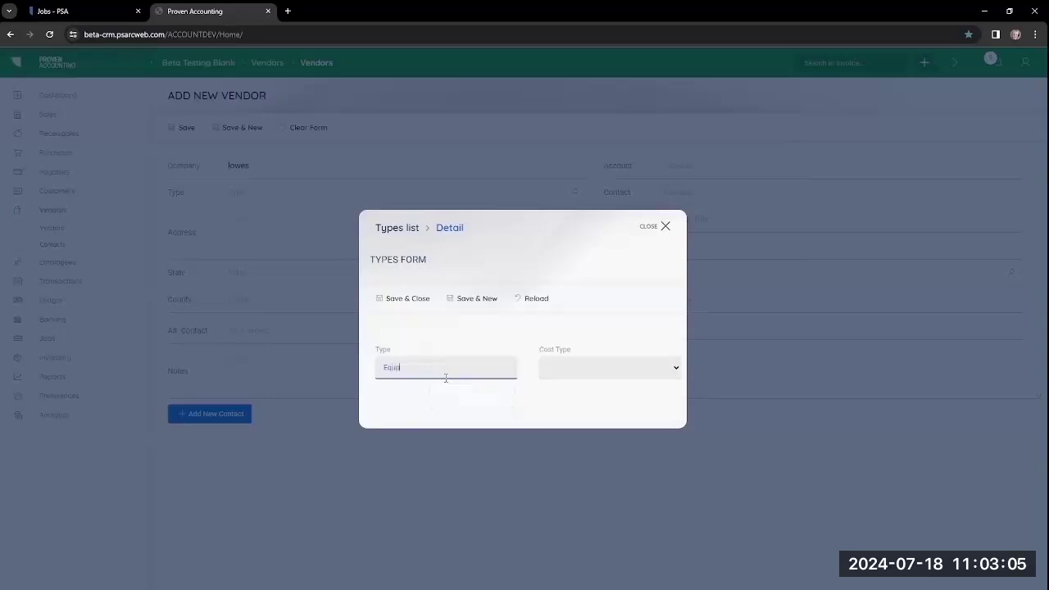
type("ment Rental")
left_click(552, 374)
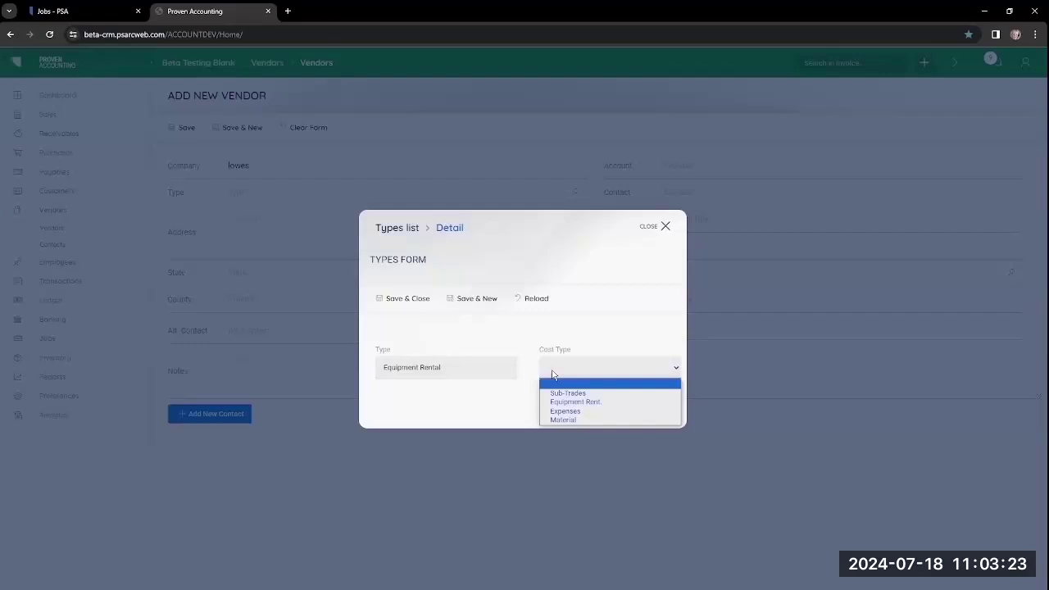
left_click(579, 403)
left_click(401, 308)
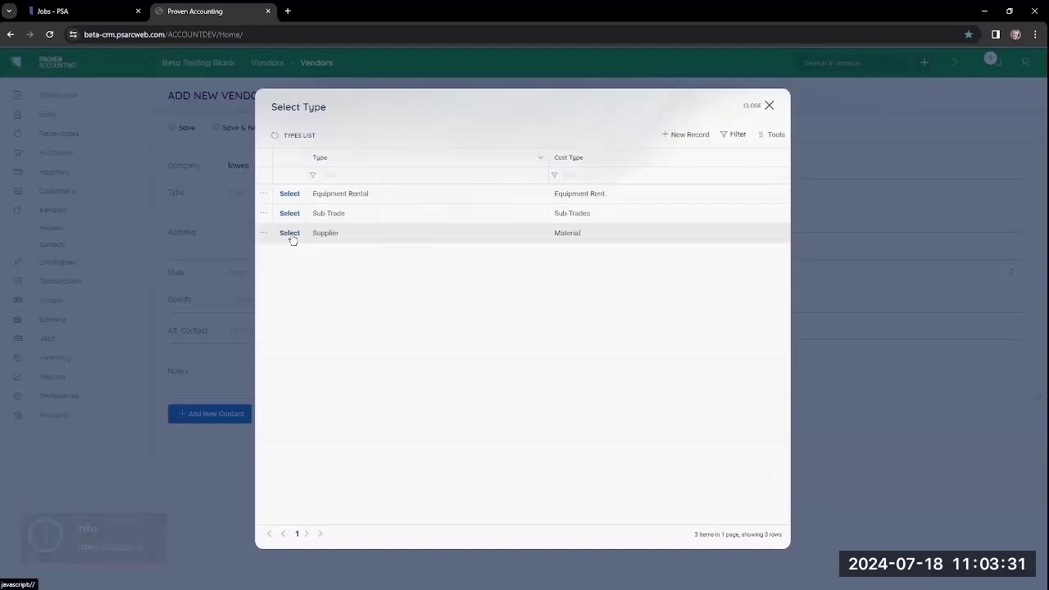
Step: Set the vendor type to Supplier and enter address 123 Lowes Ave, city Denv, state CO
left_click(290, 236)
left_click(252, 239)
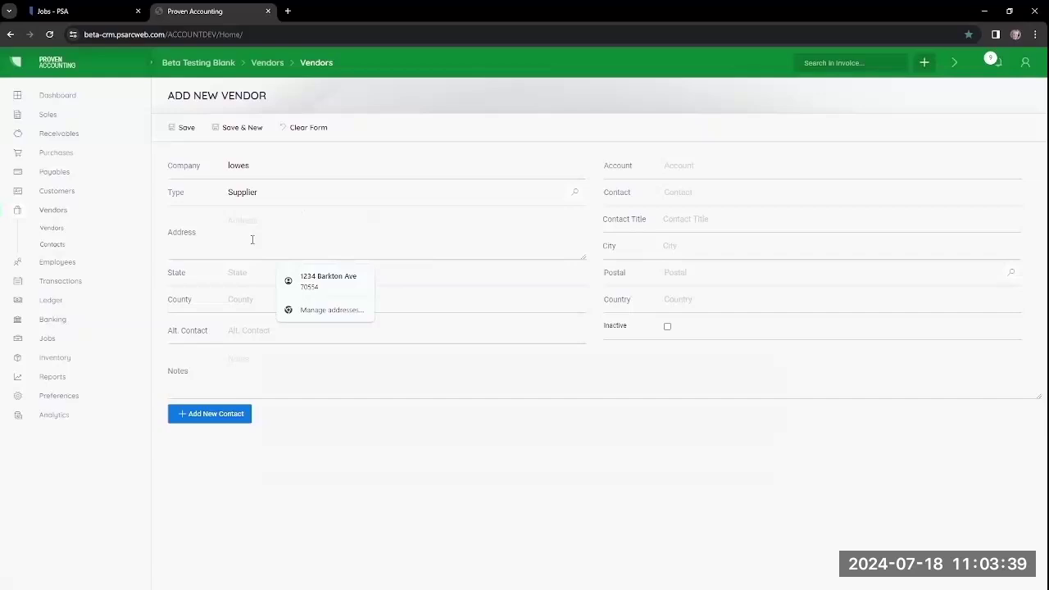
type("123 Lowes Ave")
key("Tab")
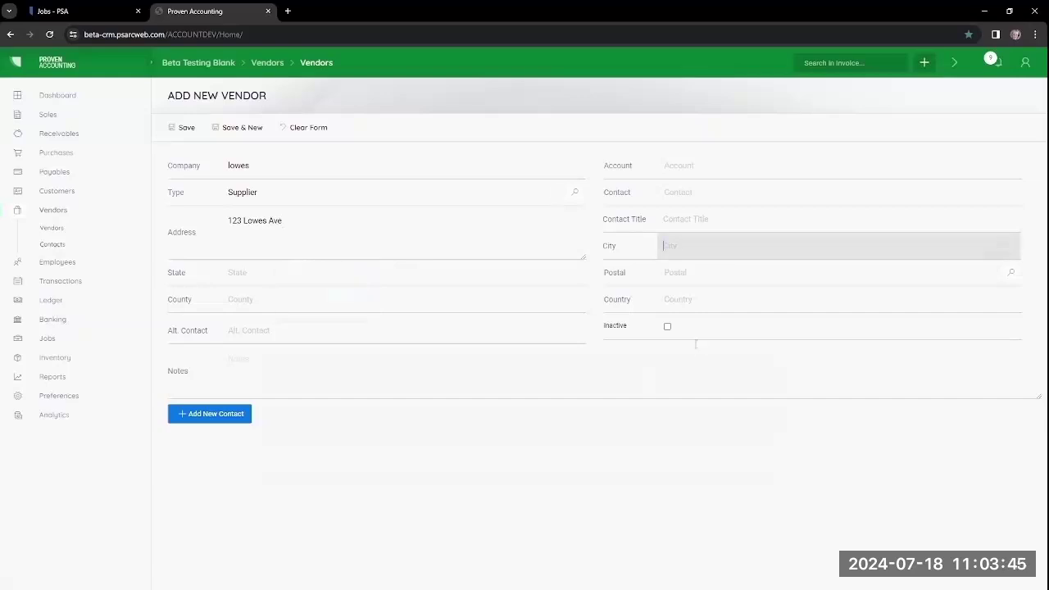
type("Denver")
key("Tab")
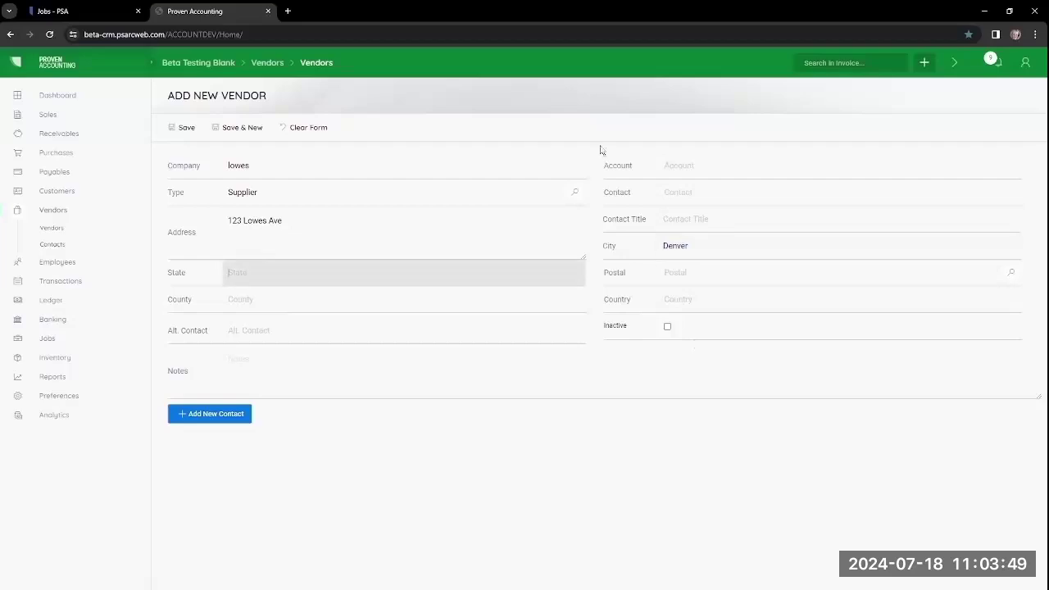
type("CO")
key("Tab")
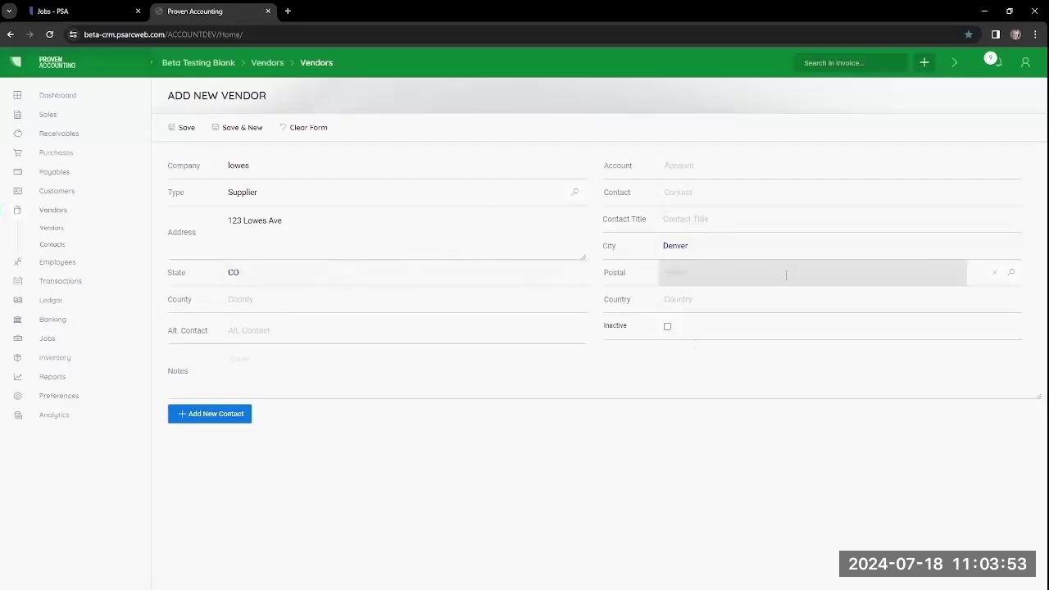
Step: Fill the location from postal code 12121 and enter the contact's name
left_click(1010, 274)
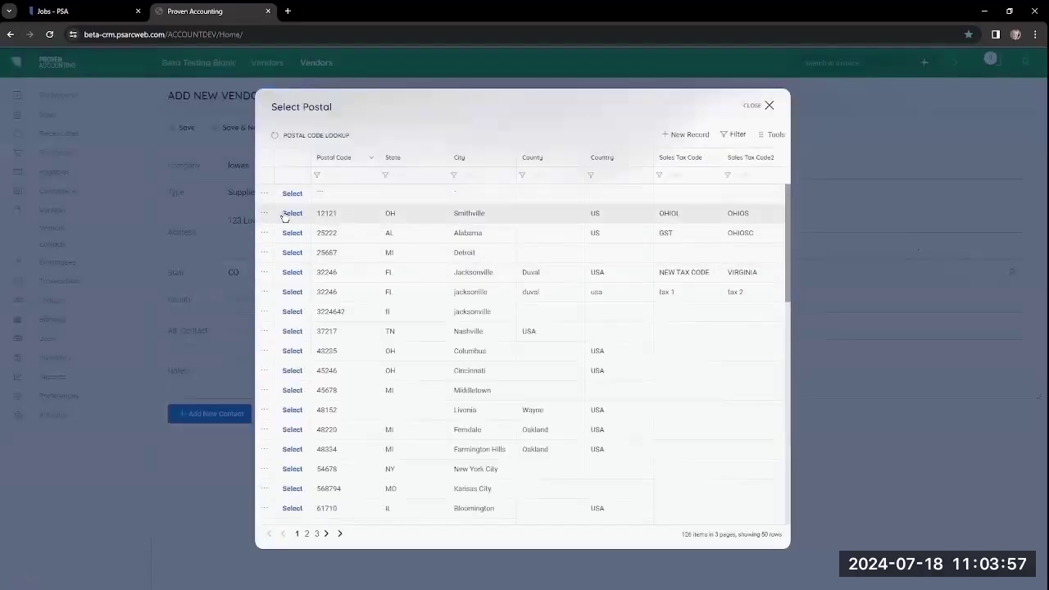
left_click(288, 214)
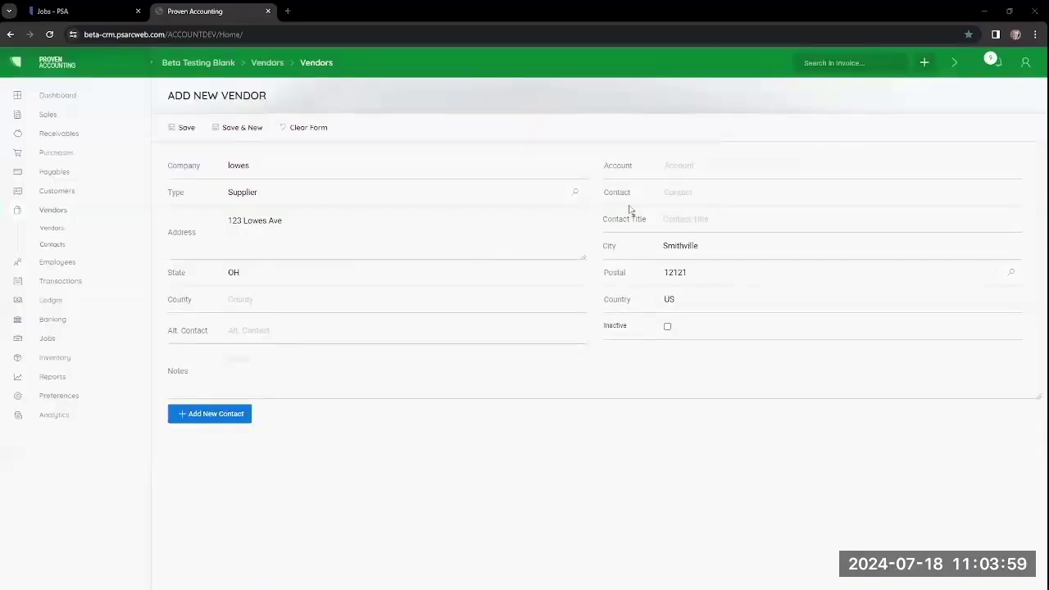
left_click(703, 193)
type("Steve")
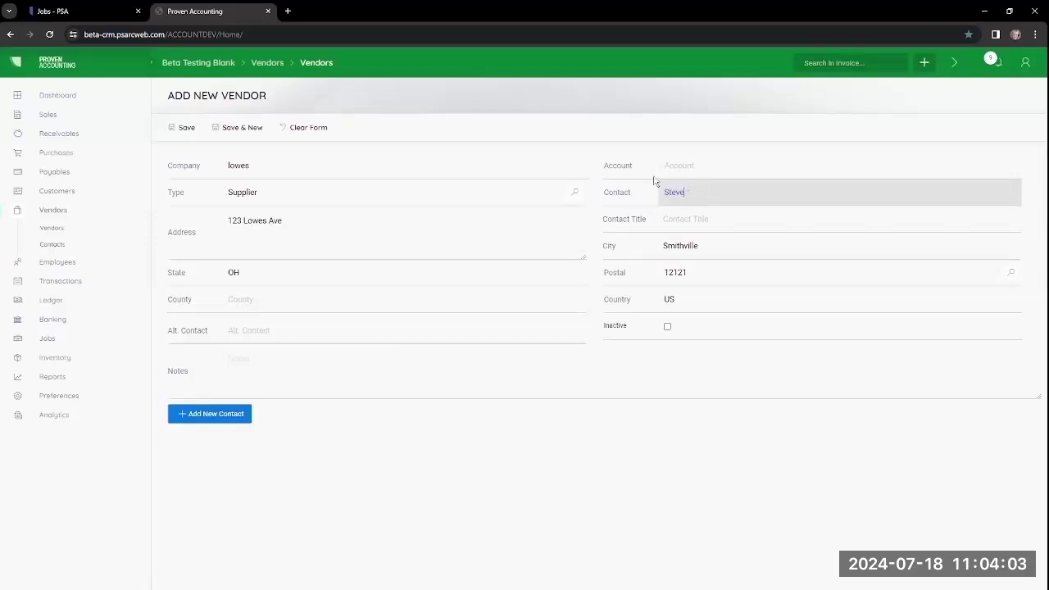
left_click(261, 367)
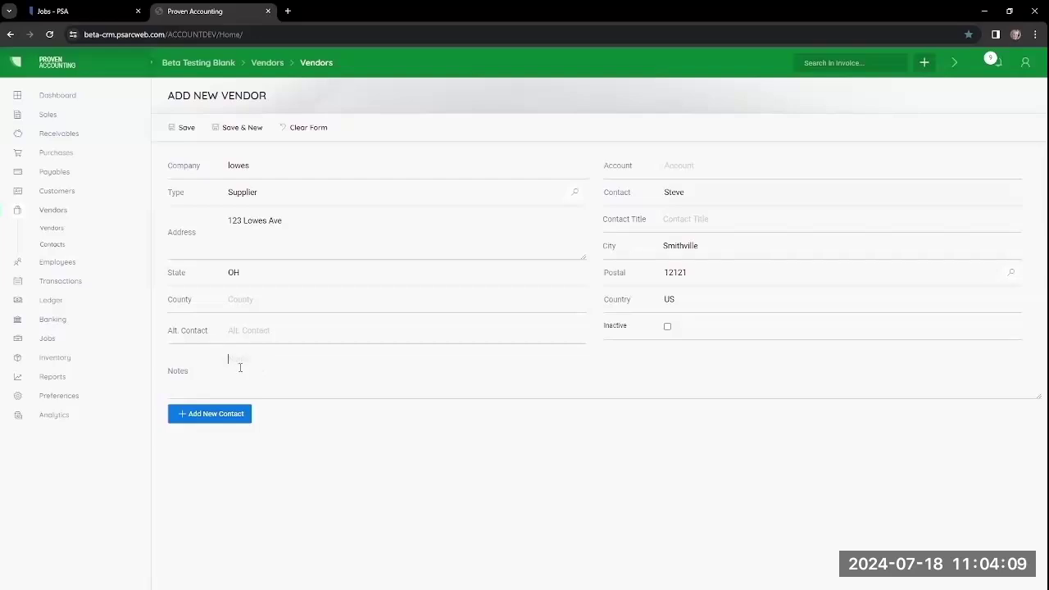
Step: Save the Lowes vendor and add an E-Mail contact method with the contact's e-mail address
left_click(199, 420)
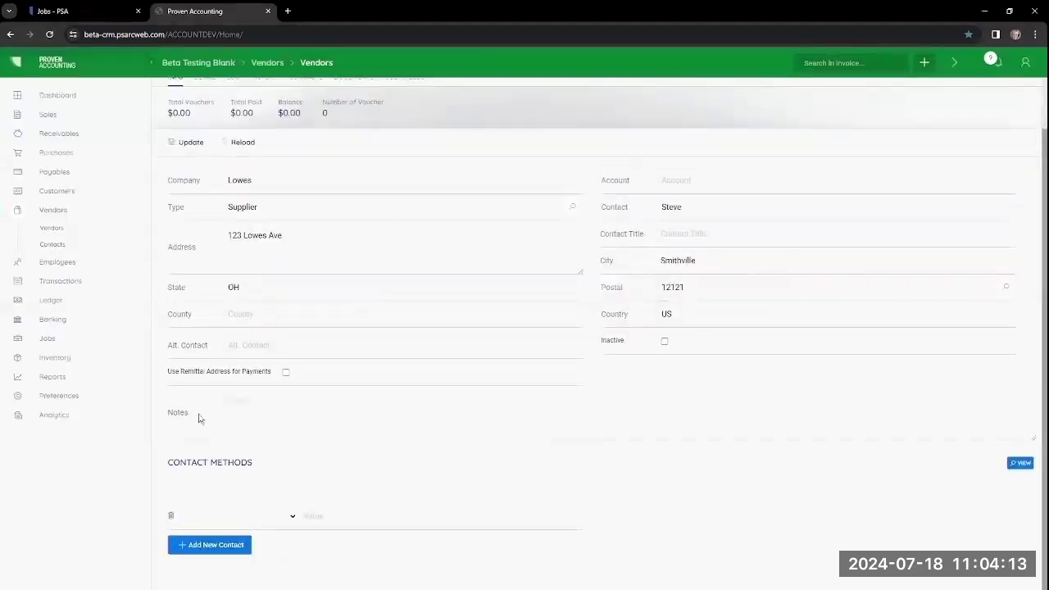
left_click(293, 517)
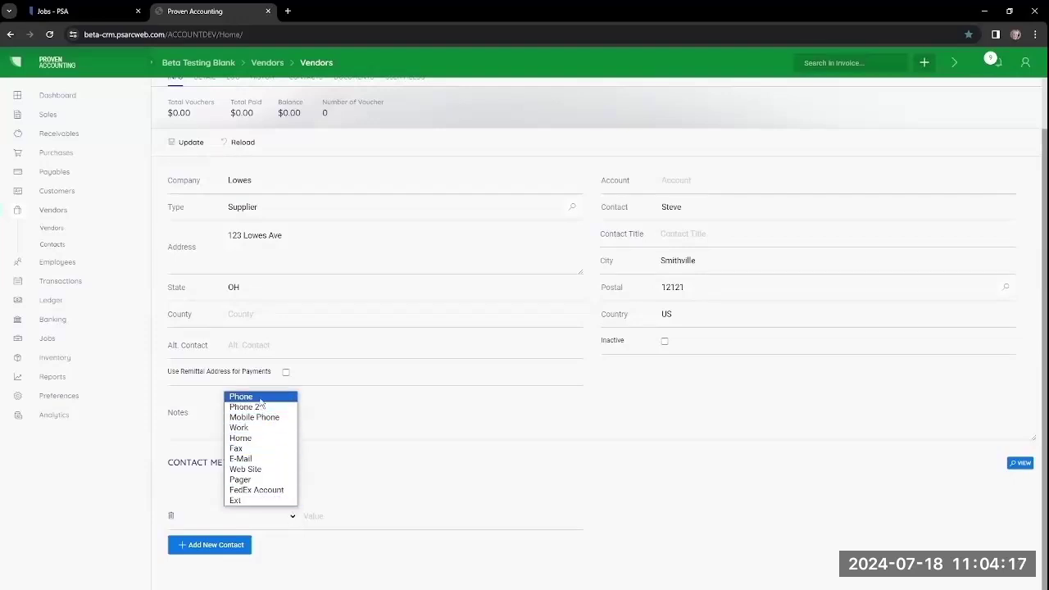
left_click(246, 458)
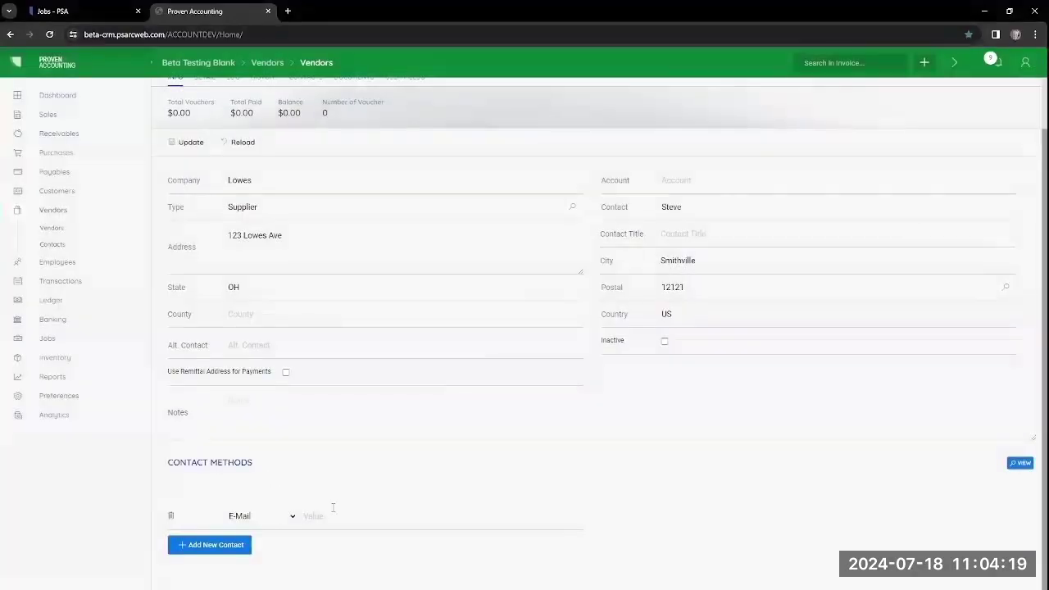
left_click(336, 517)
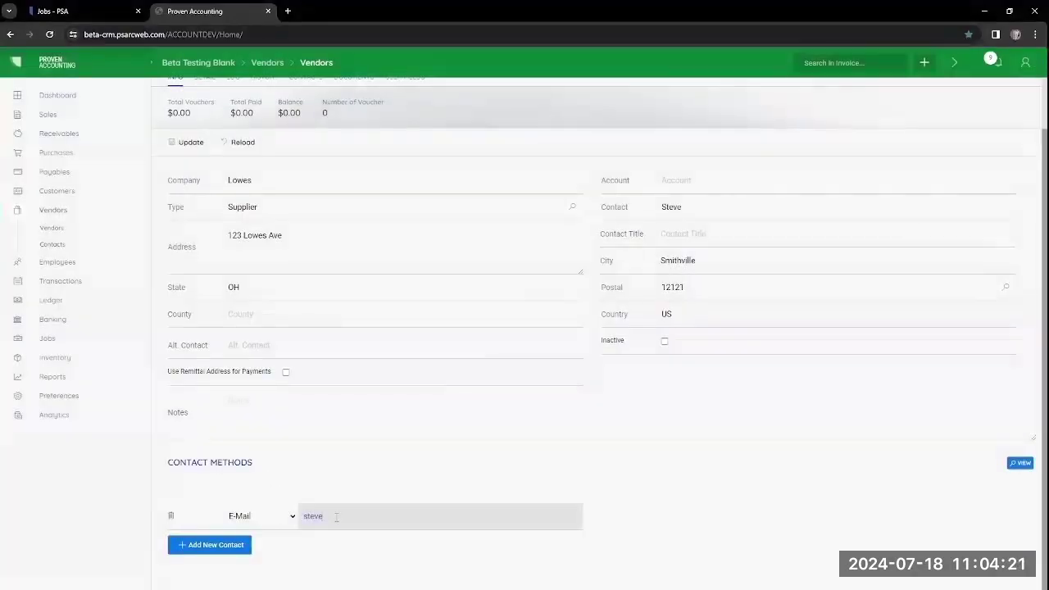
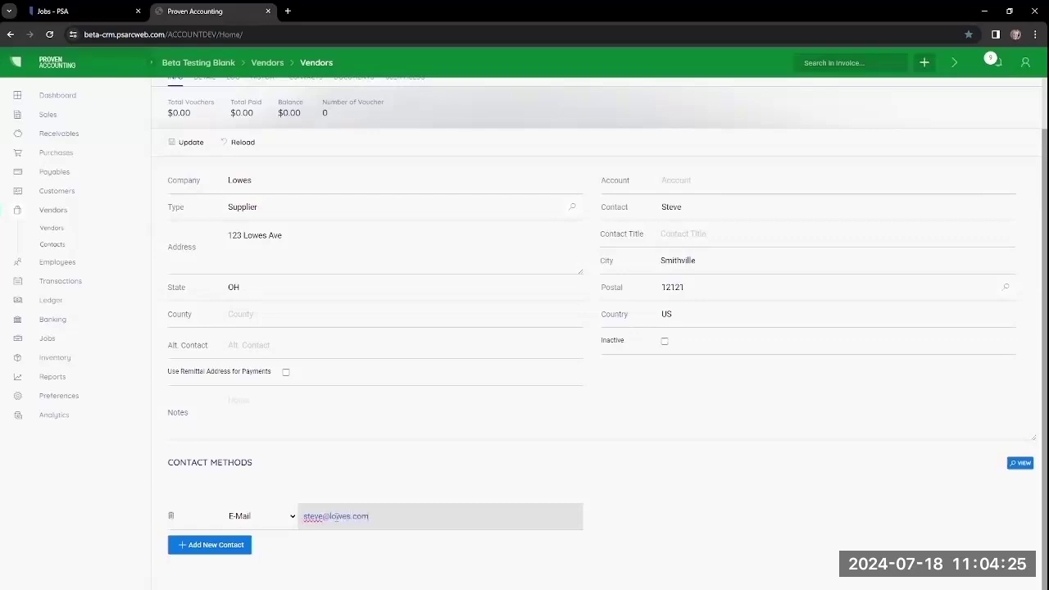
left_click(188, 144)
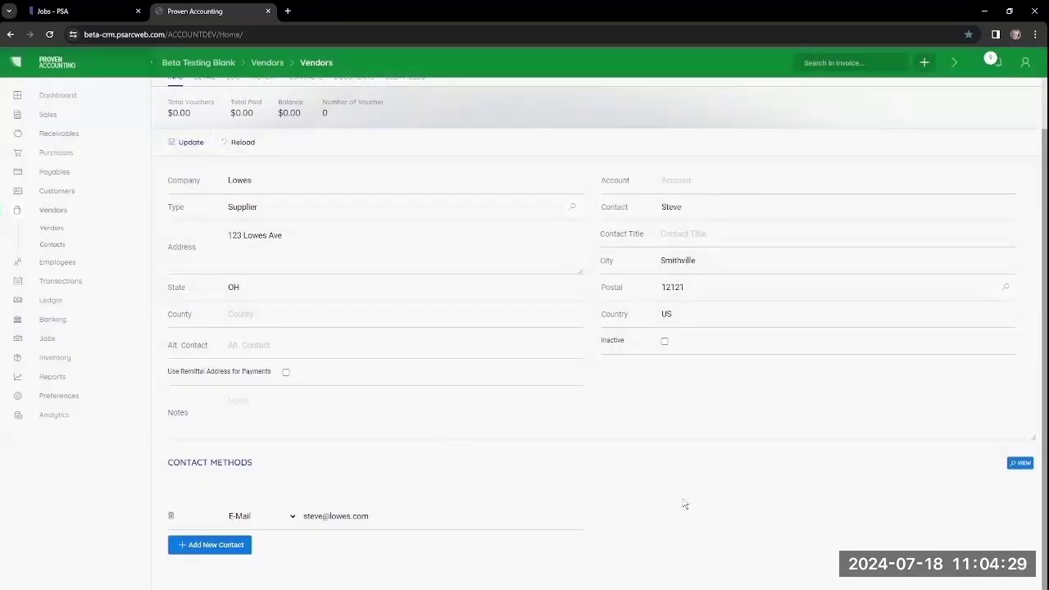
scroll(686, 503, "up", 1)
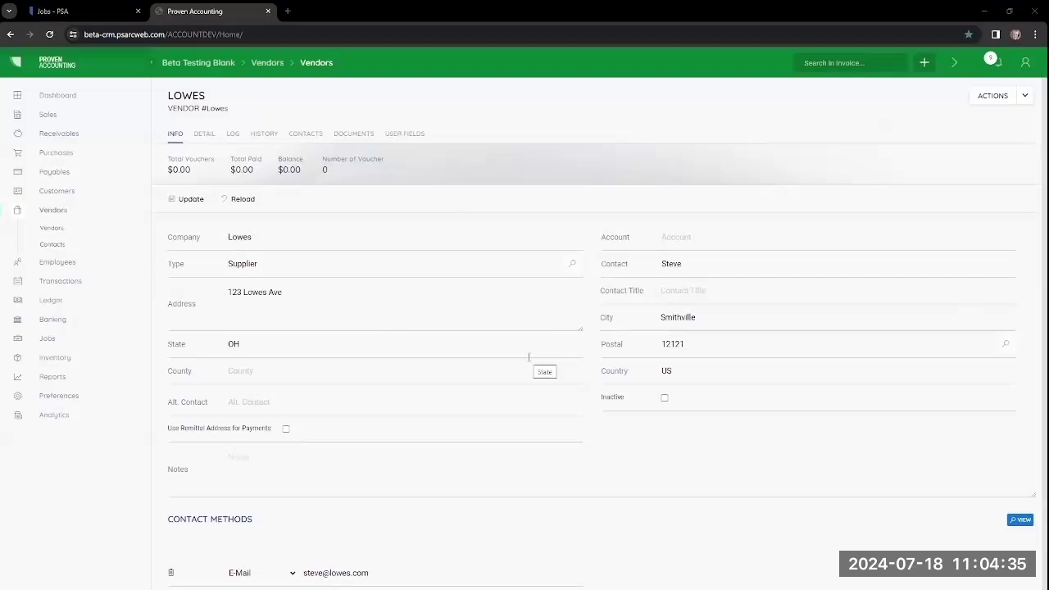
Step: Review the Lowes vendor's Detail tab, then view its empty invoice history
left_click(205, 135)
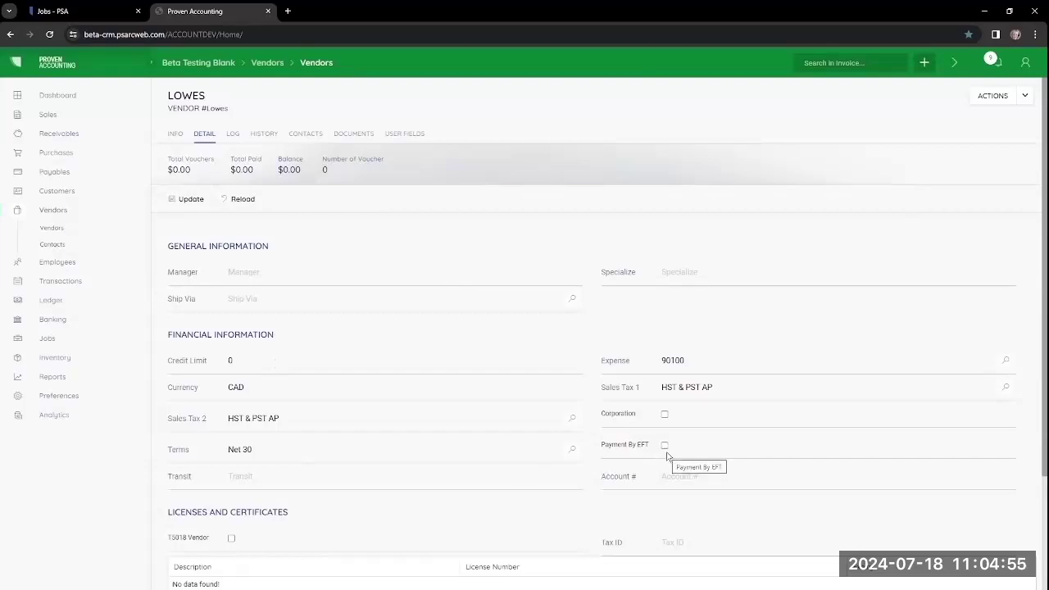
scroll(667, 456, "down", 2)
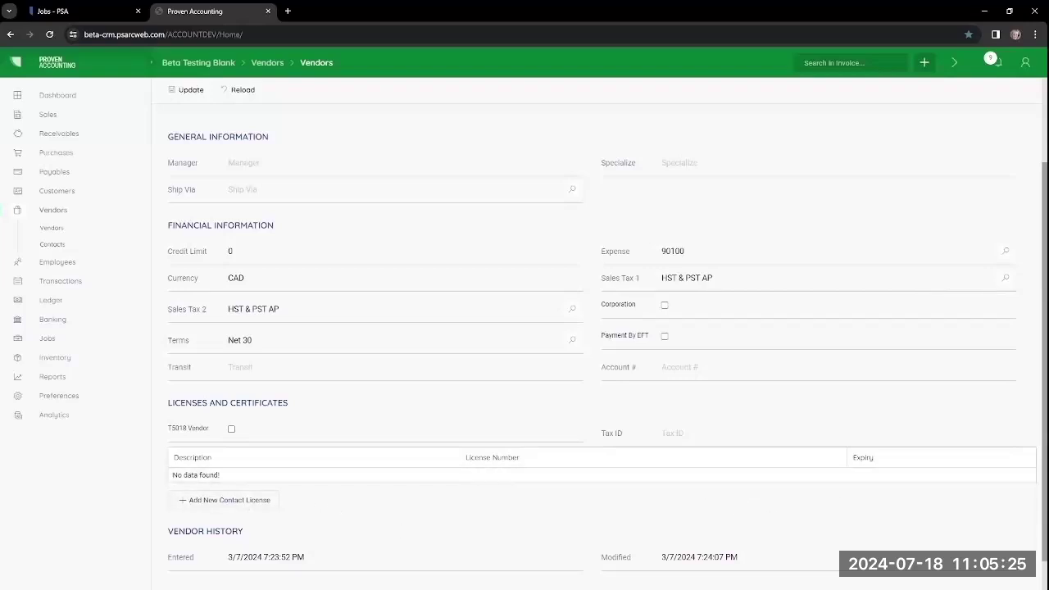
scroll(646, 418, "up", 2)
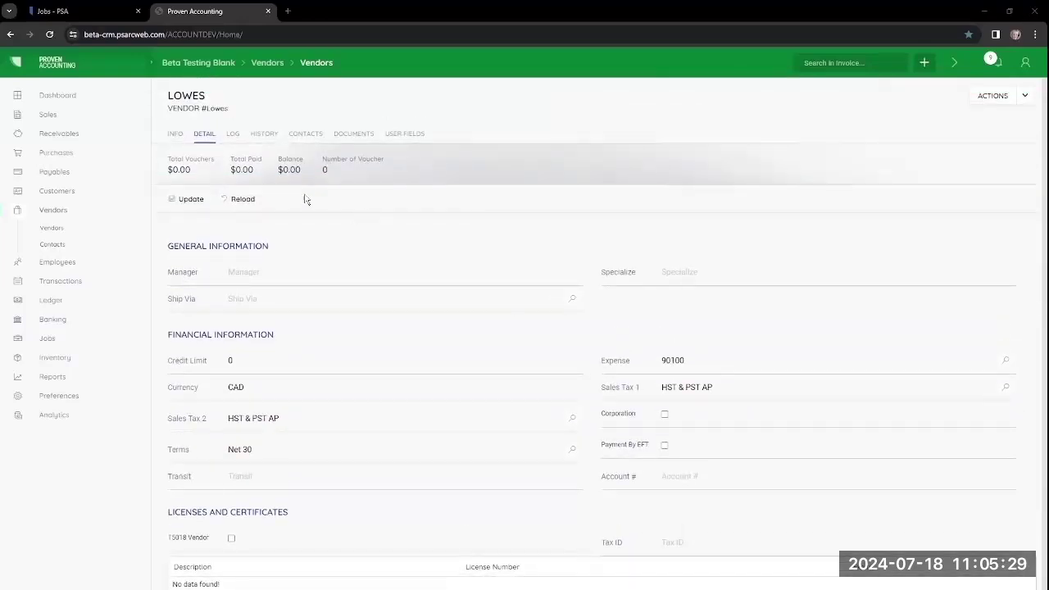
left_click(264, 134)
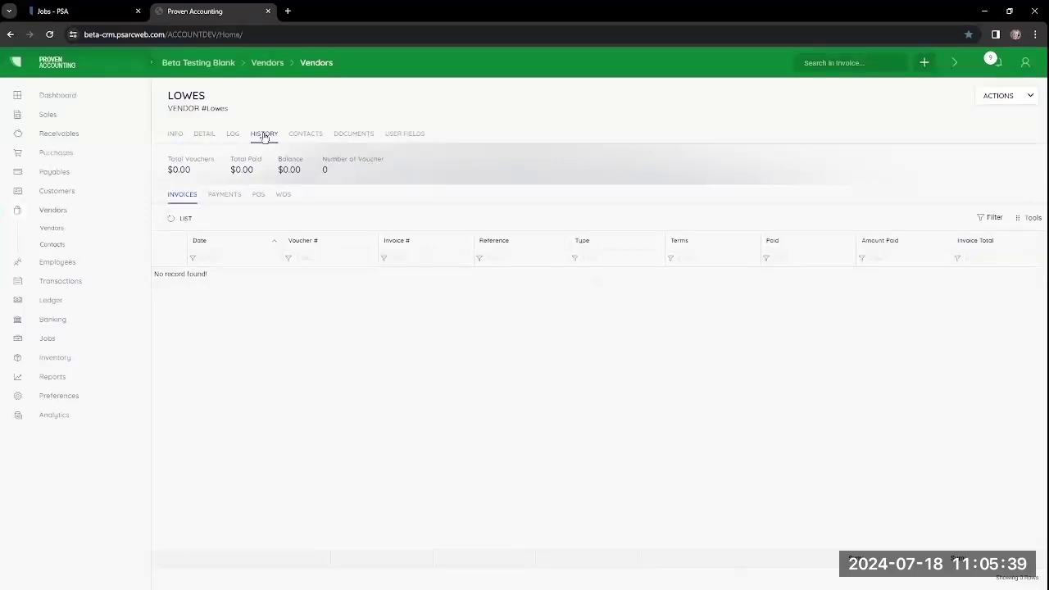
Step: Check the vendor's Contacts and empty Documents, then switch to the PSA job's work orders
left_click(304, 135)
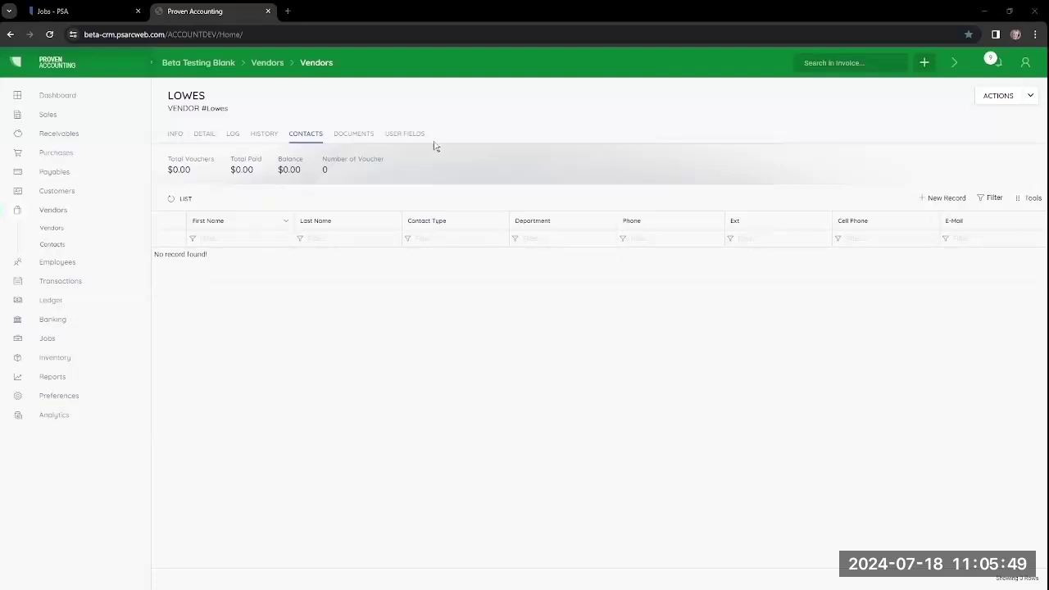
left_click(355, 137)
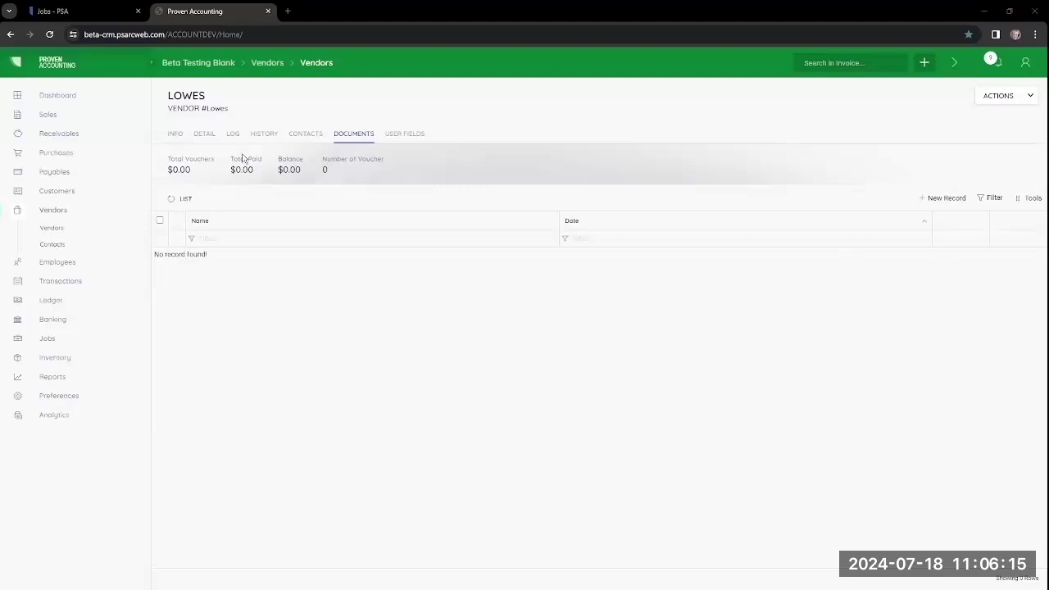
left_click(54, 13)
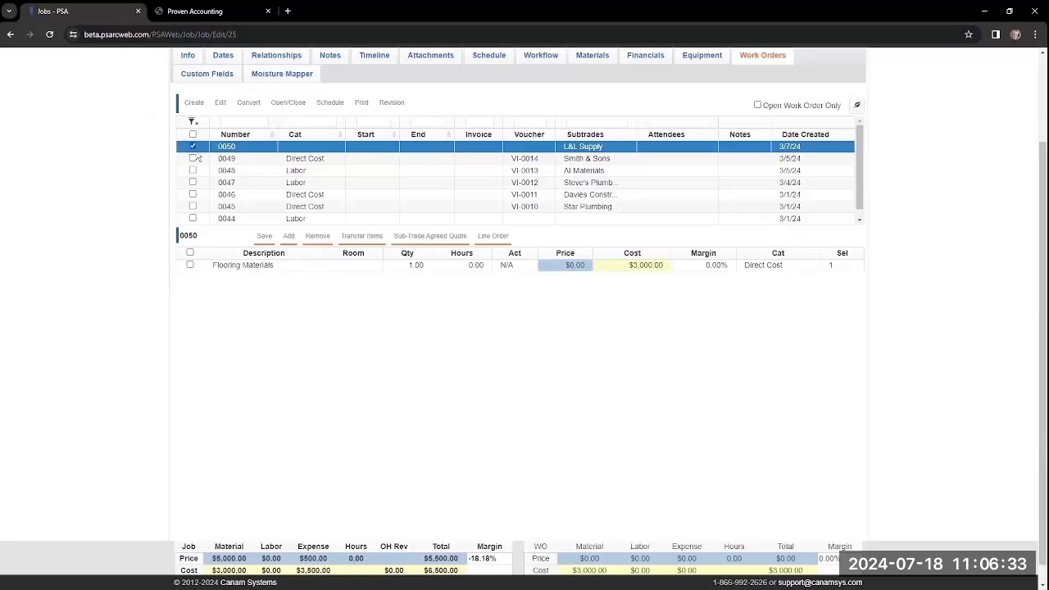
Step: Convert work order 0050 into voucher VI-0015 dated 3/1/2024, then return to Proven Accounting
left_click(248, 103)
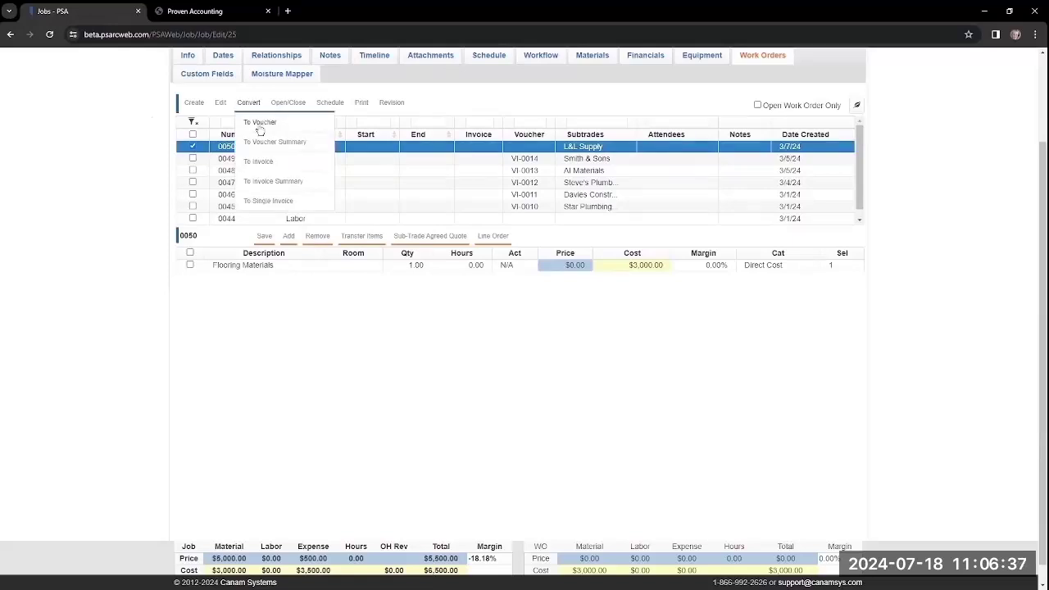
left_click(260, 127)
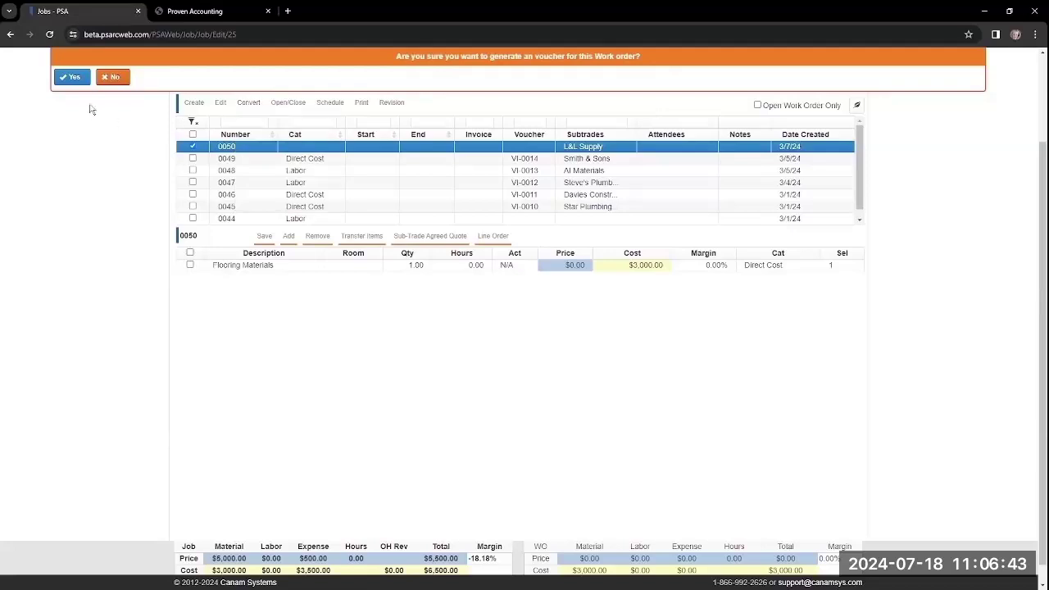
left_click(75, 77)
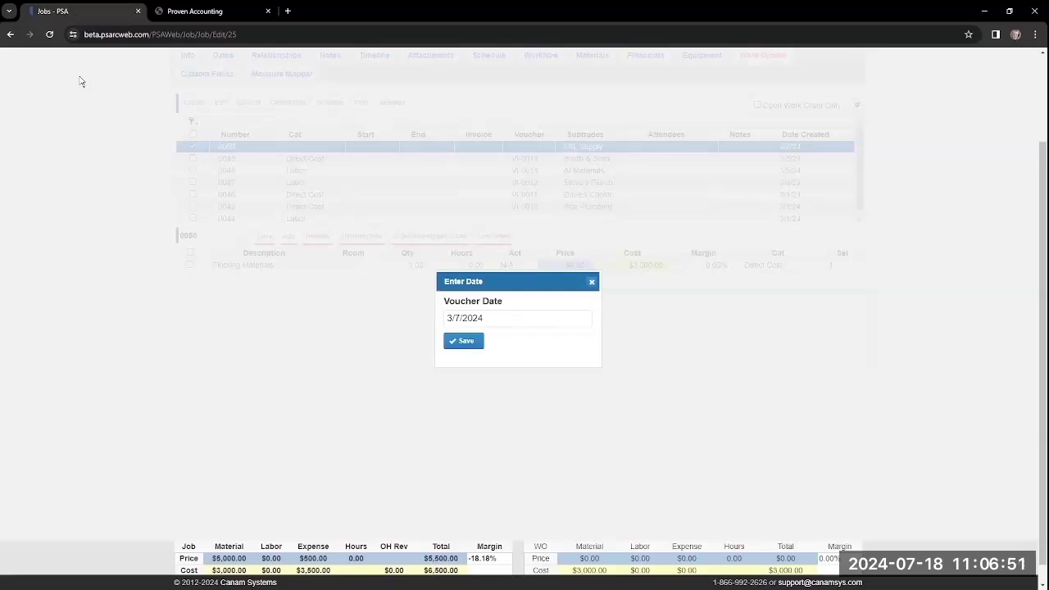
left_click(497, 324)
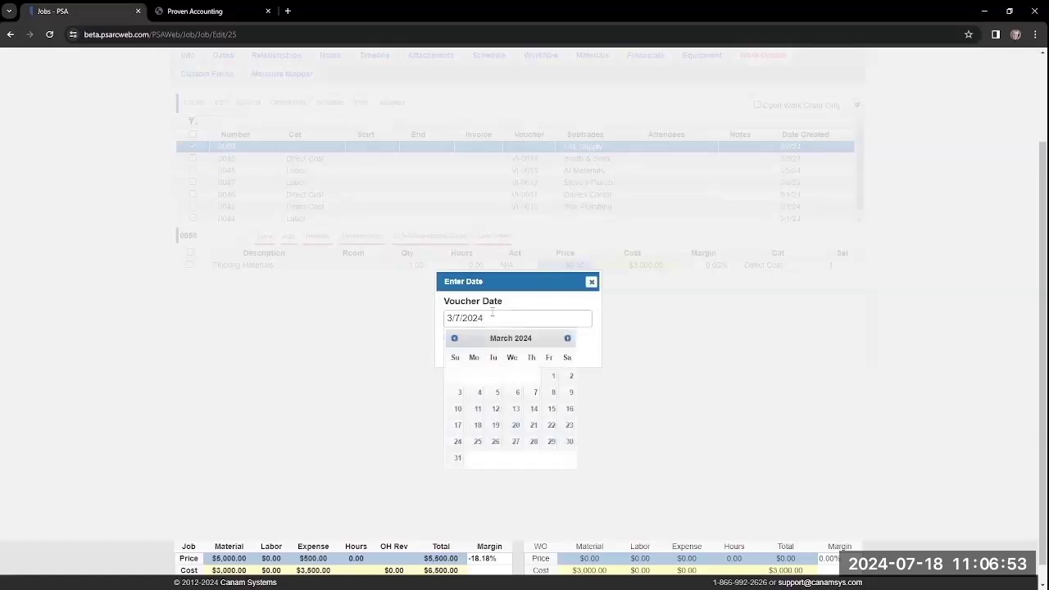
left_click(547, 377)
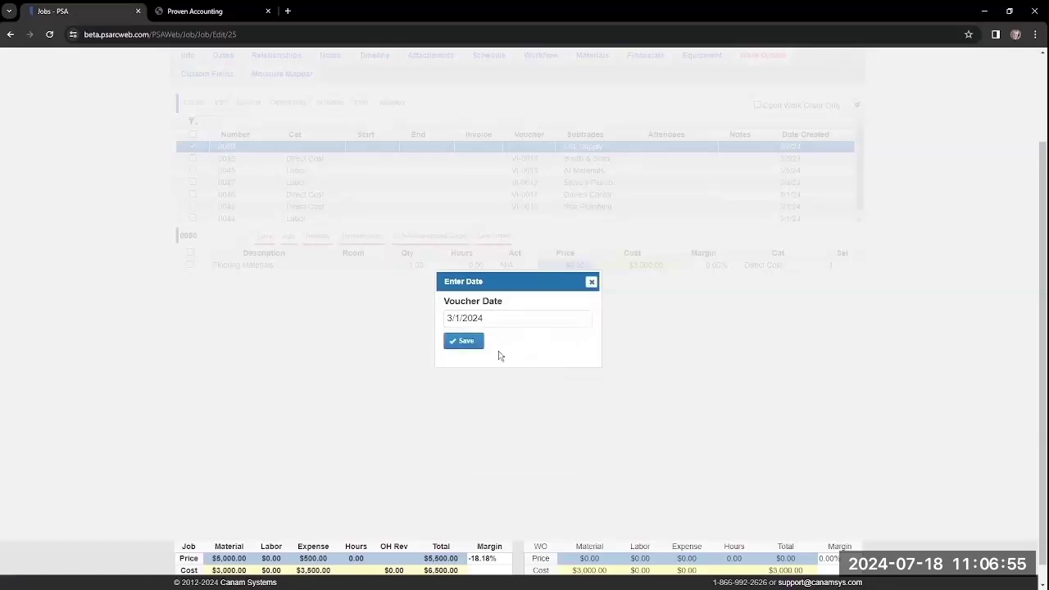
left_click(462, 344)
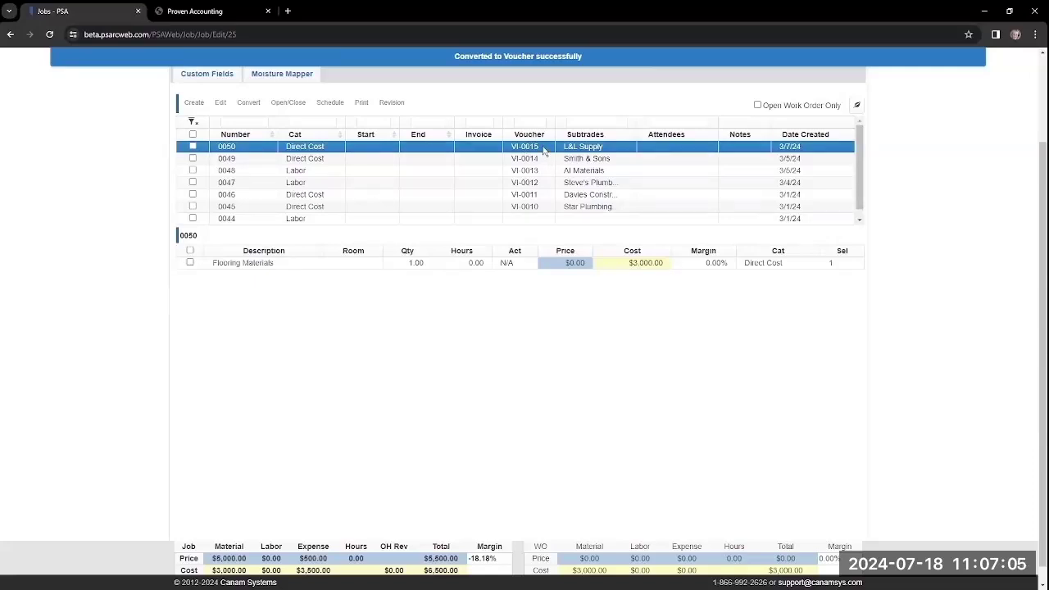
left_click(202, 15)
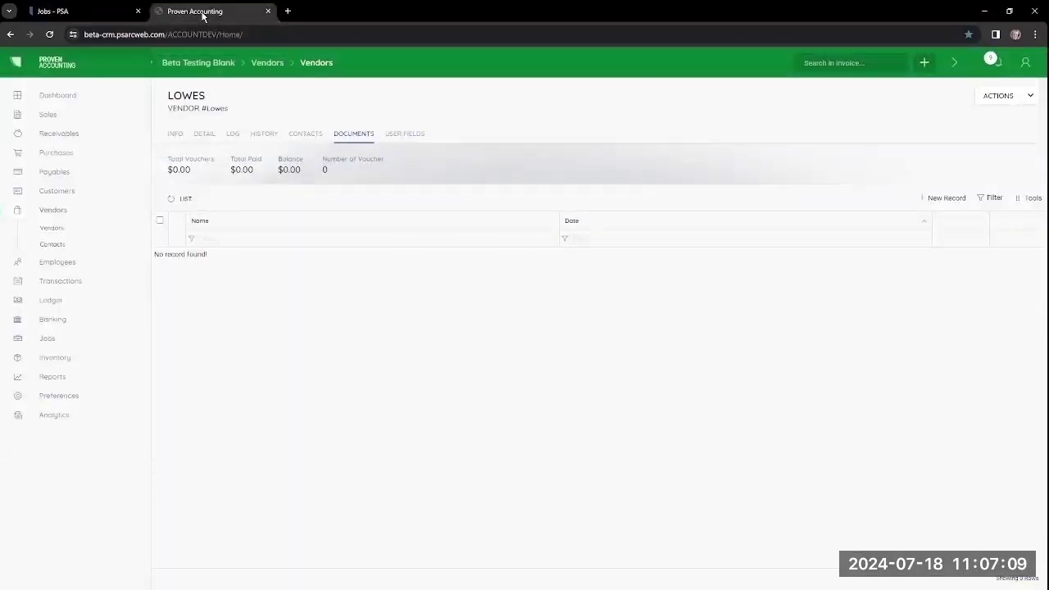
Step: Open voucher VI-0015 from Purchases > Vouchers and enter invoice number 1165
left_click(66, 155)
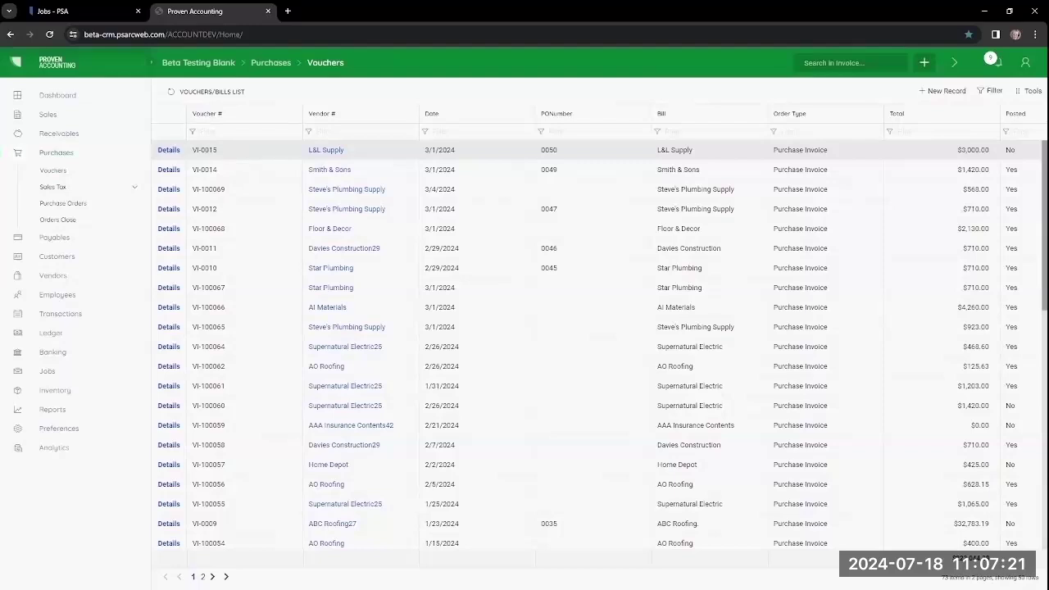
left_click(169, 150)
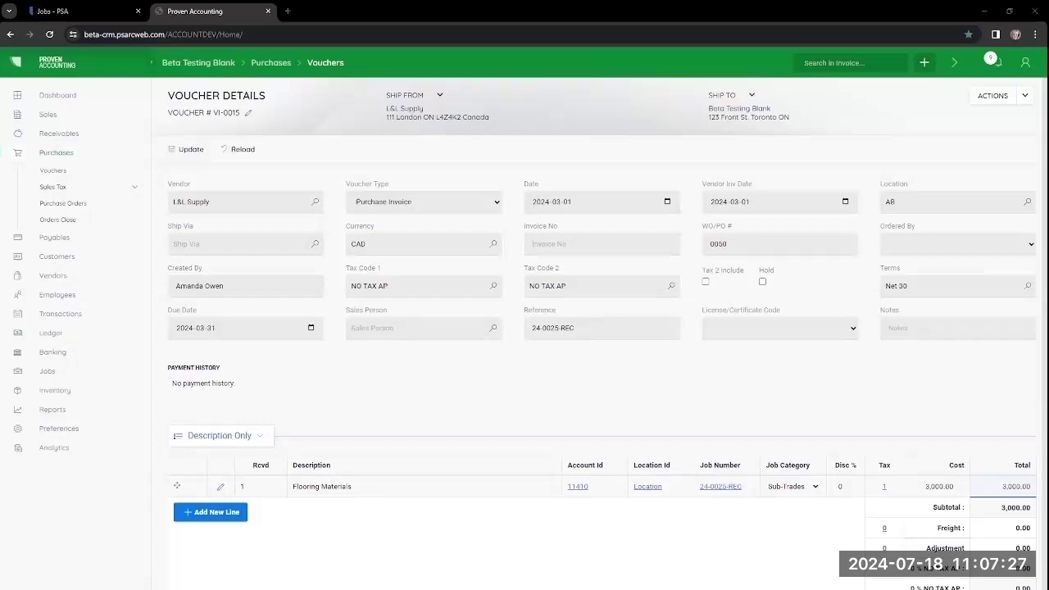
left_click(546, 244)
type("1169")
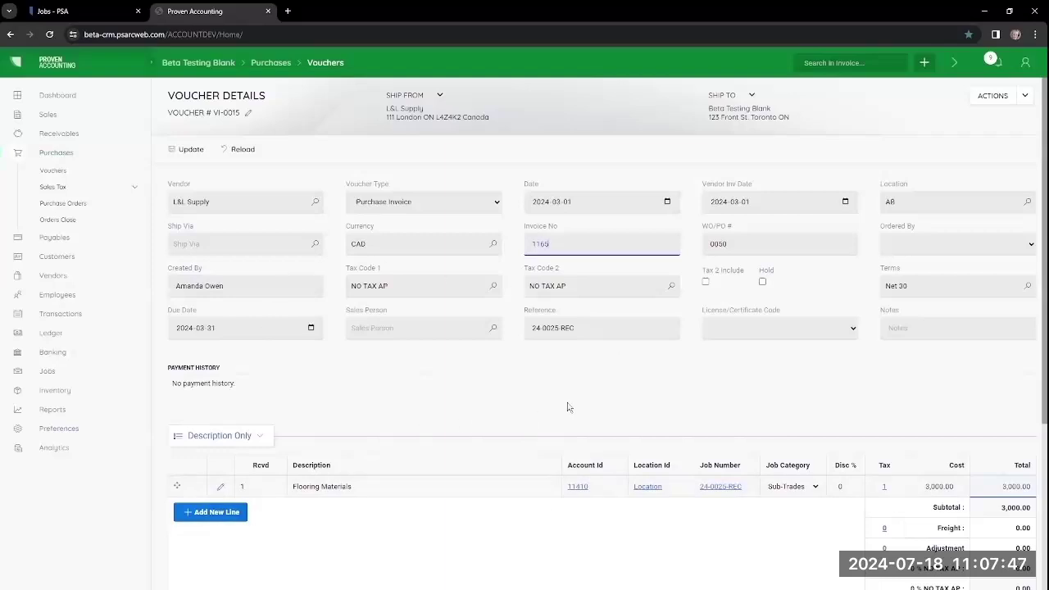
Step: Post voucher VI-0015 from the Actions menu
left_click(993, 96)
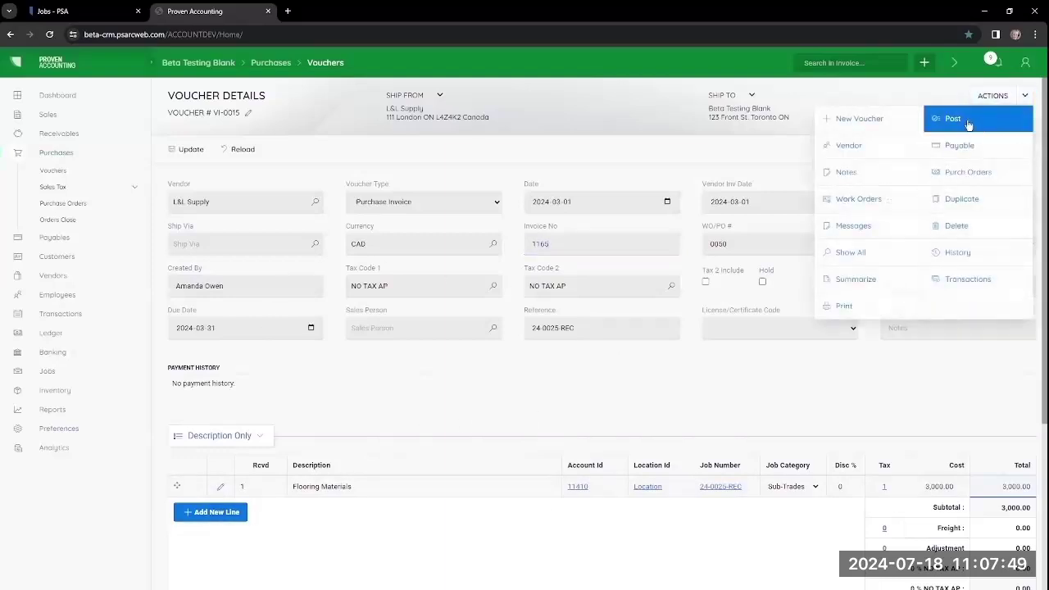
left_click(966, 123)
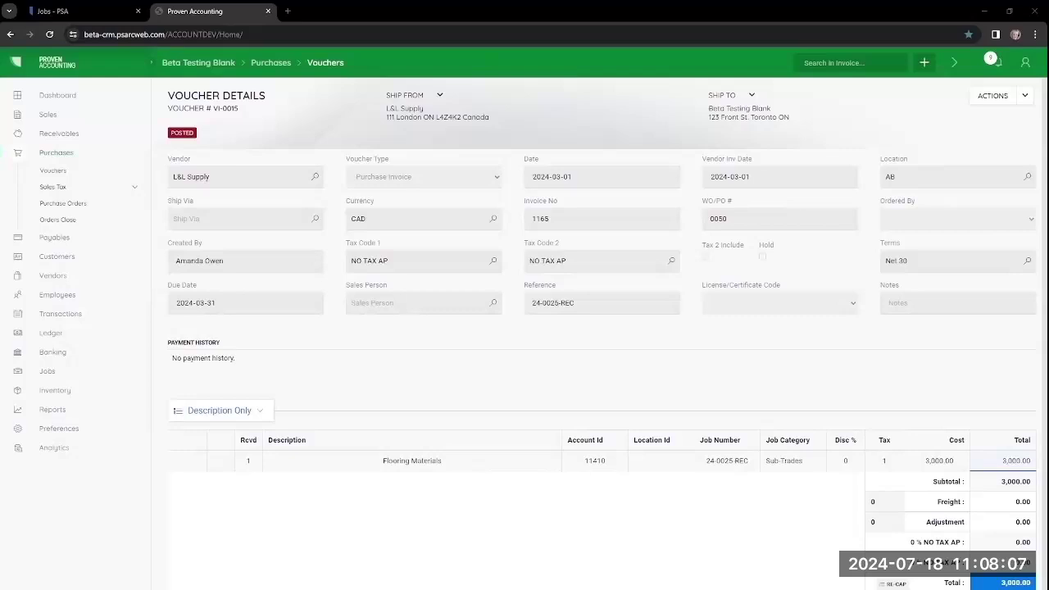
Step: Start a new purchase voucher with Lowes as its vendor
left_click(925, 65)
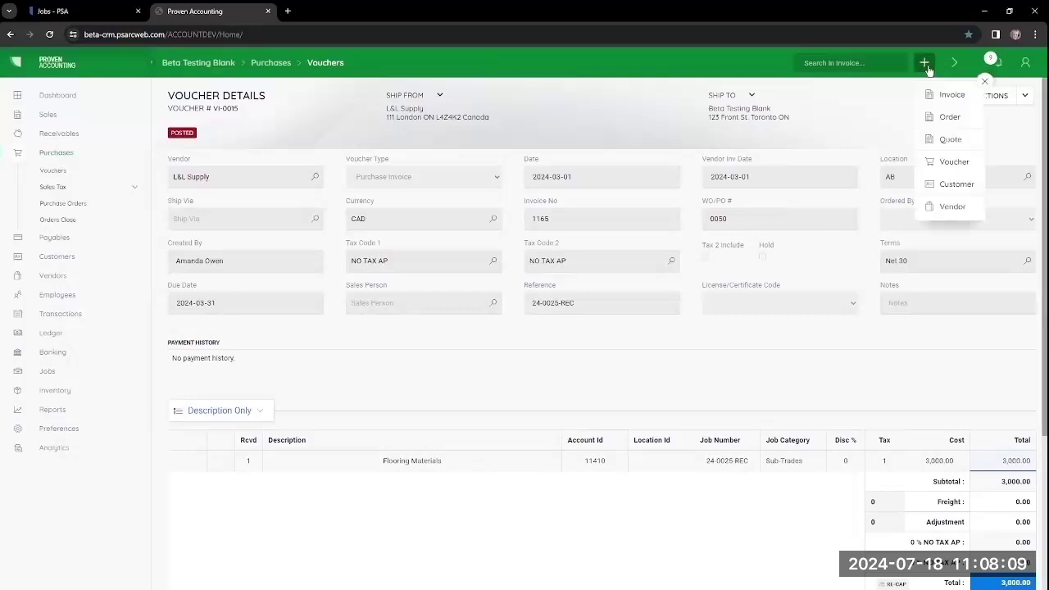
left_click(944, 165)
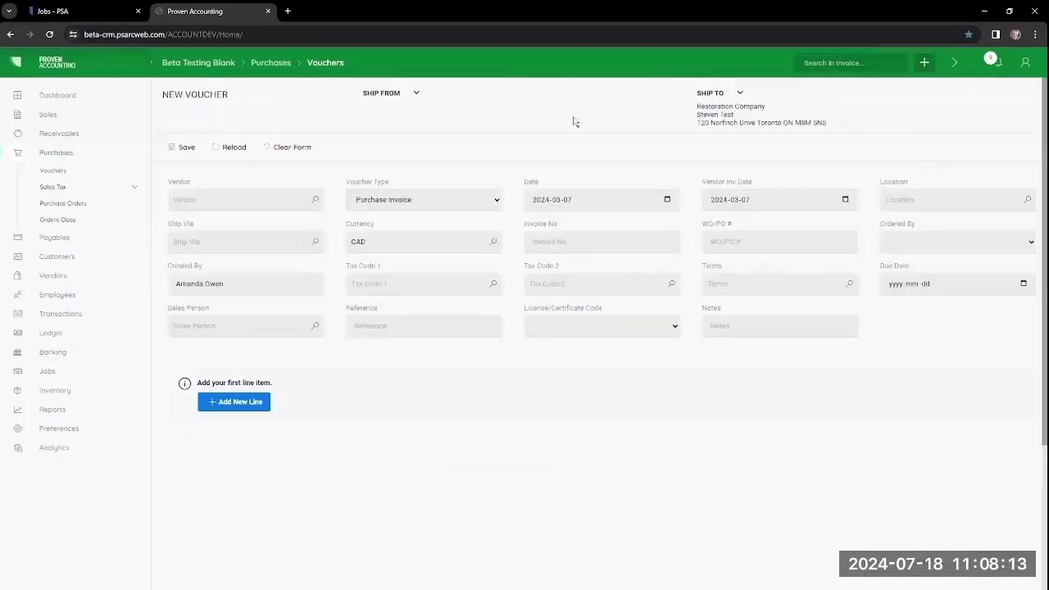
left_click(49, 172)
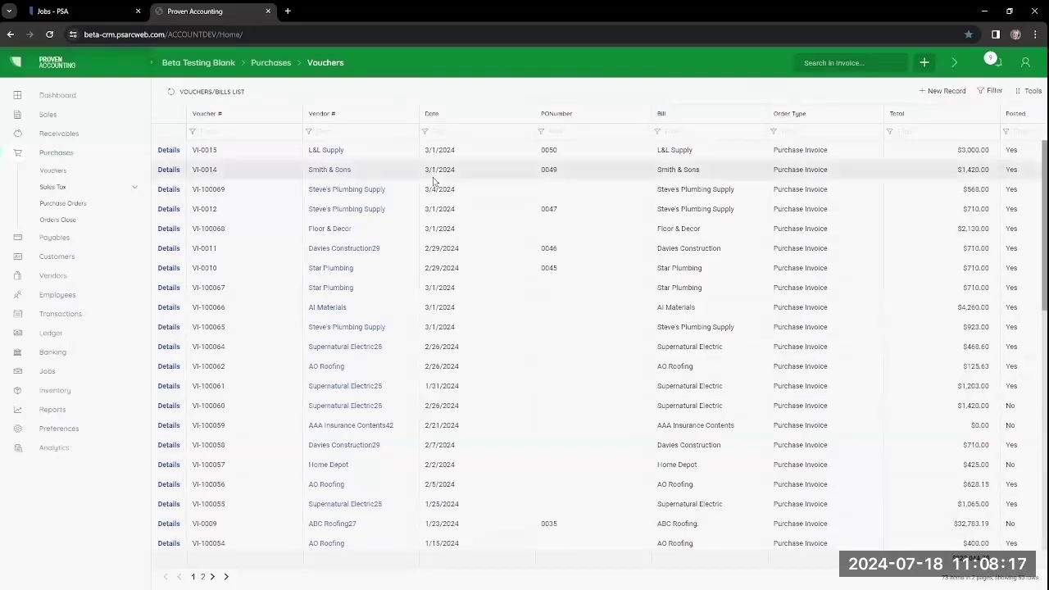
left_click(944, 91)
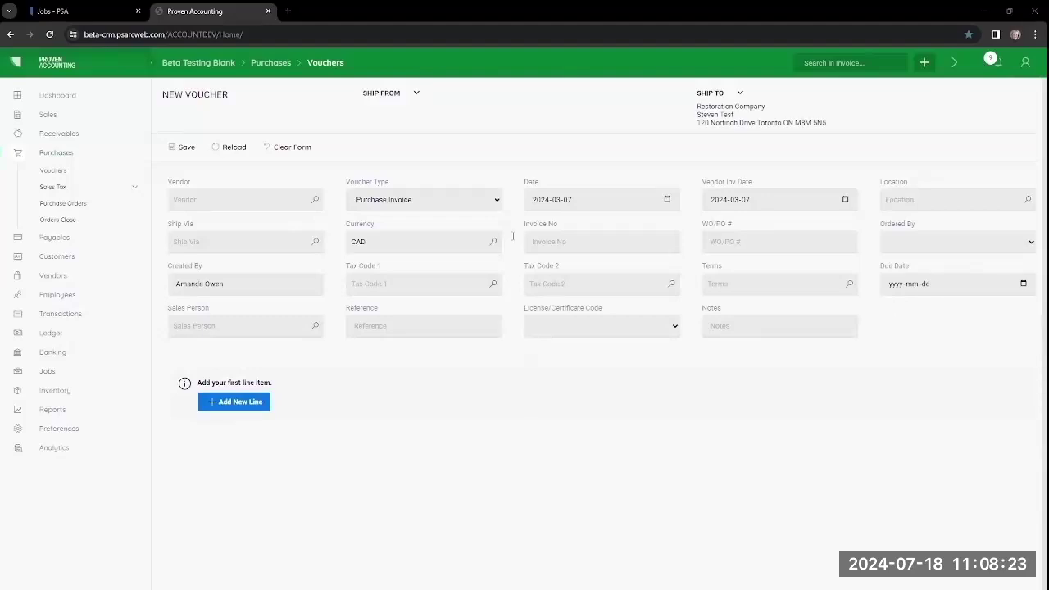
left_click(203, 199)
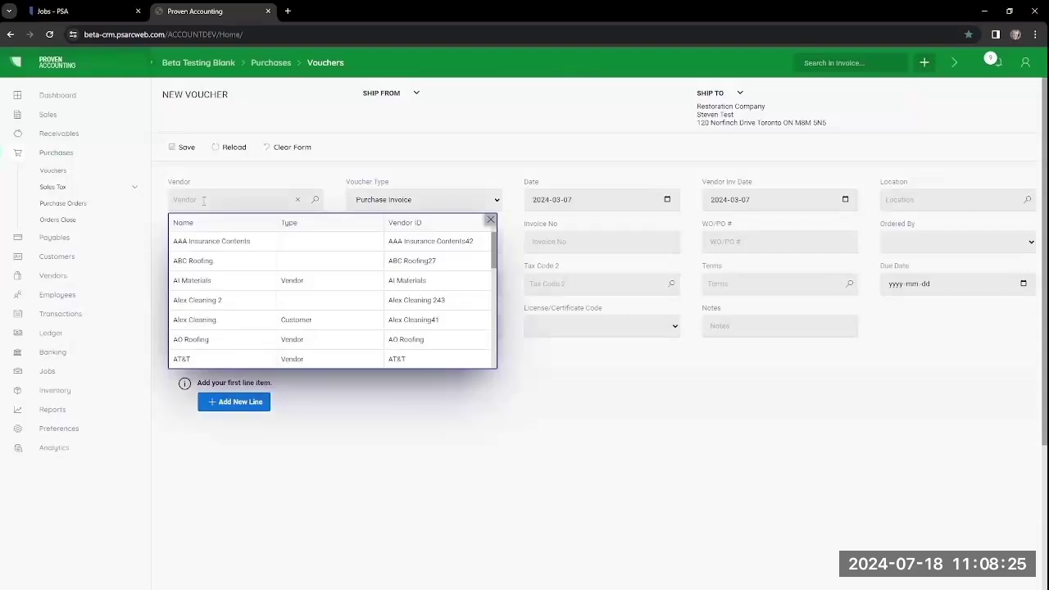
type("lo")
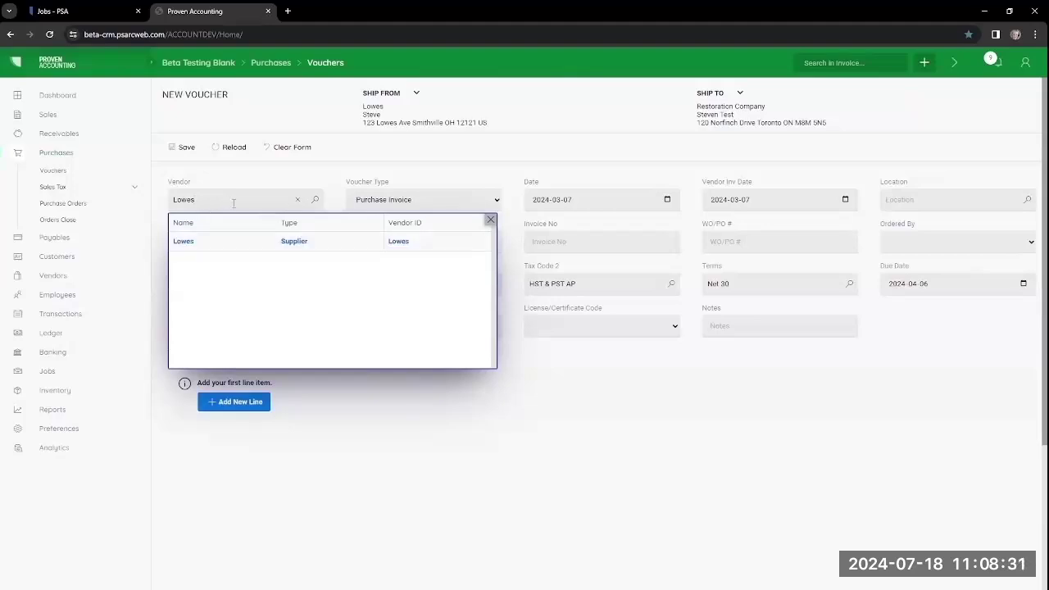
left_click(314, 200)
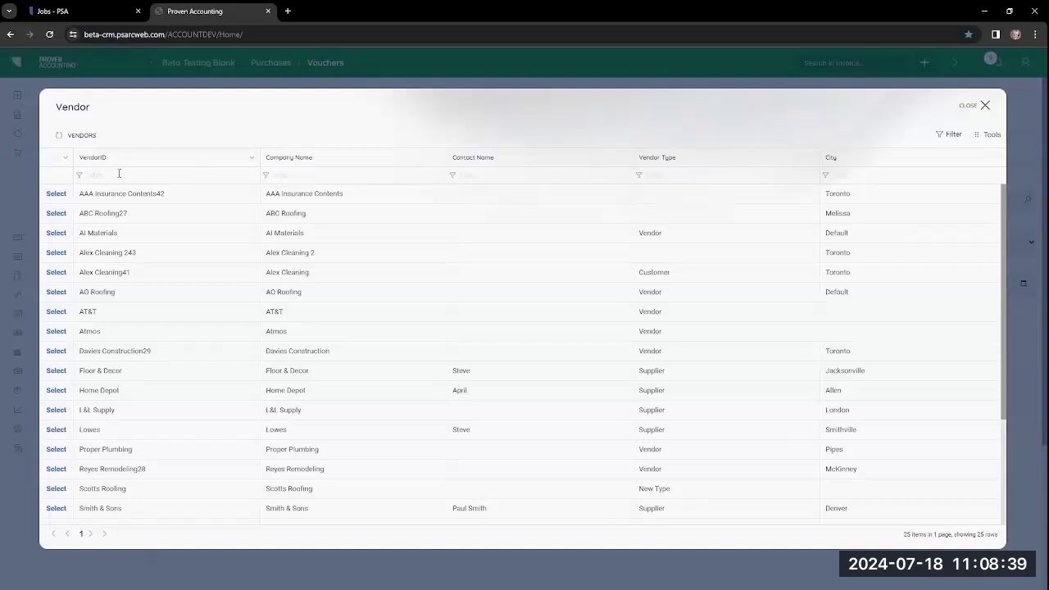
left_click(54, 430)
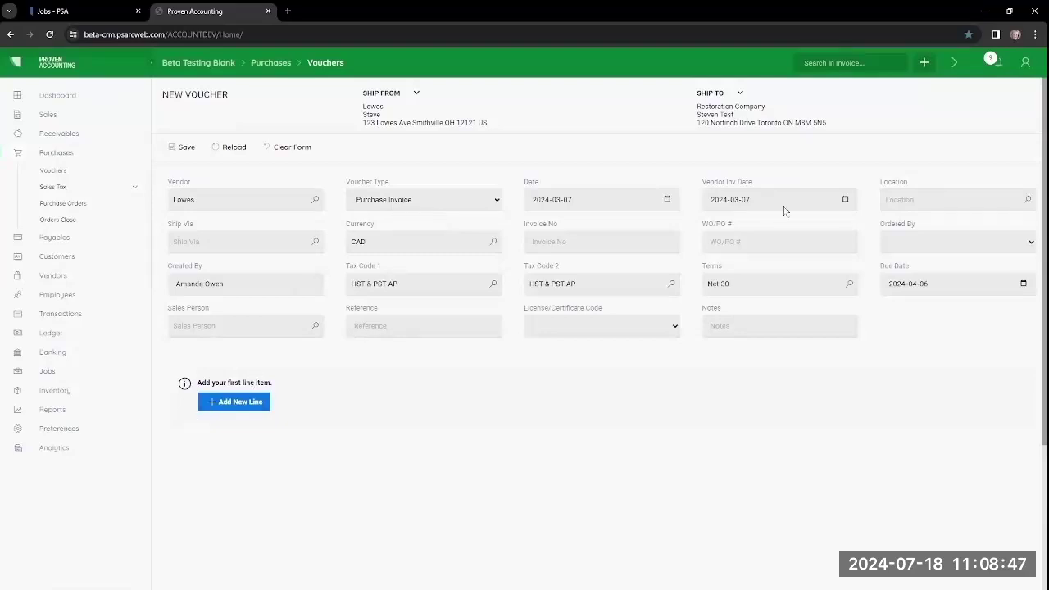
Step: Set vendor invoice date March 4, location AB, invoice number 6519, and save the voucher
left_click(815, 204)
left_click(845, 200)
left_click(731, 276)
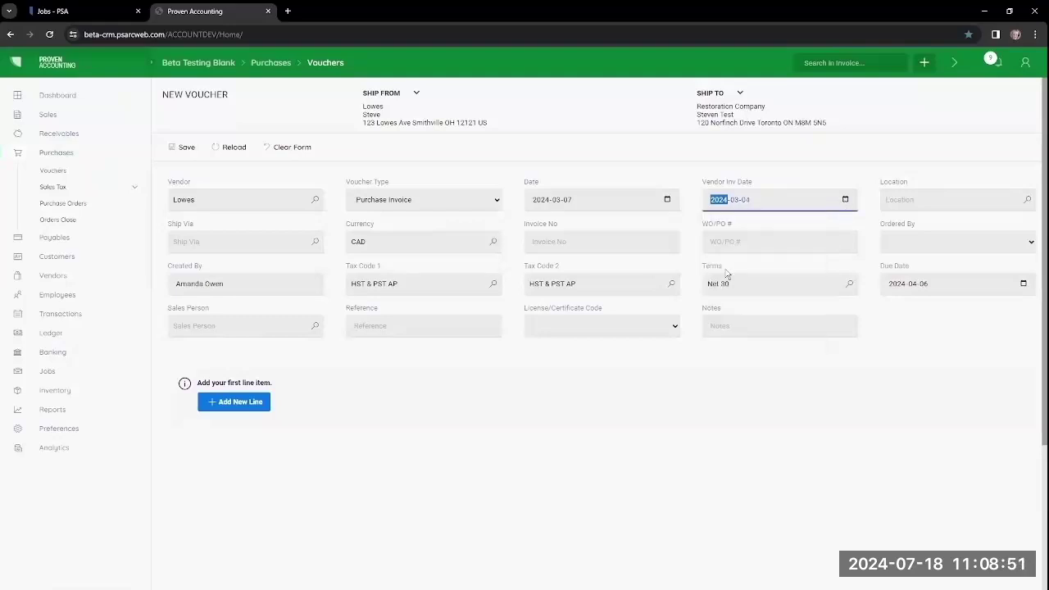
left_click(1028, 203)
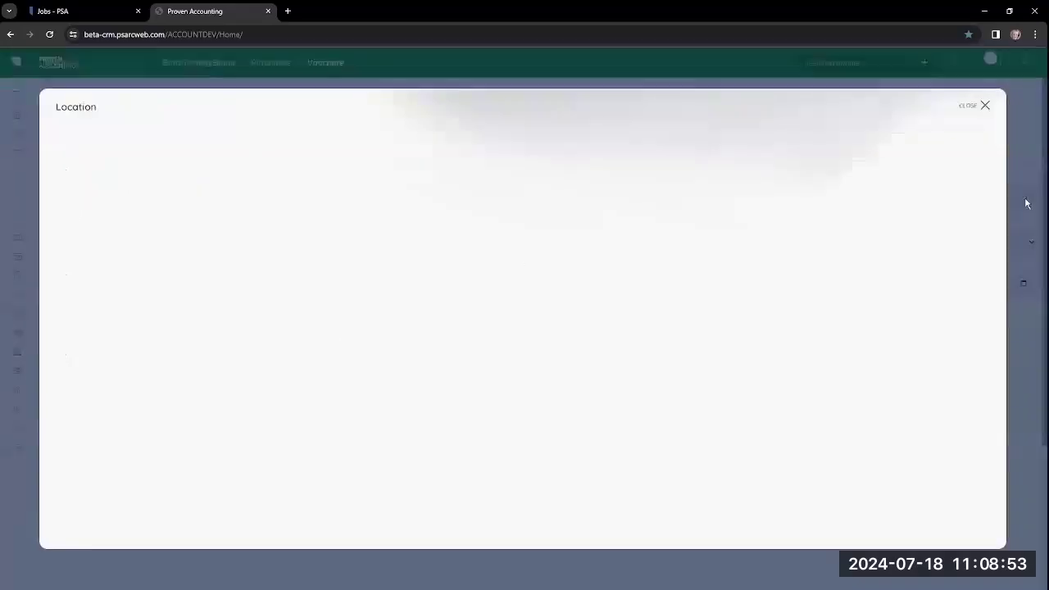
left_click(56, 194)
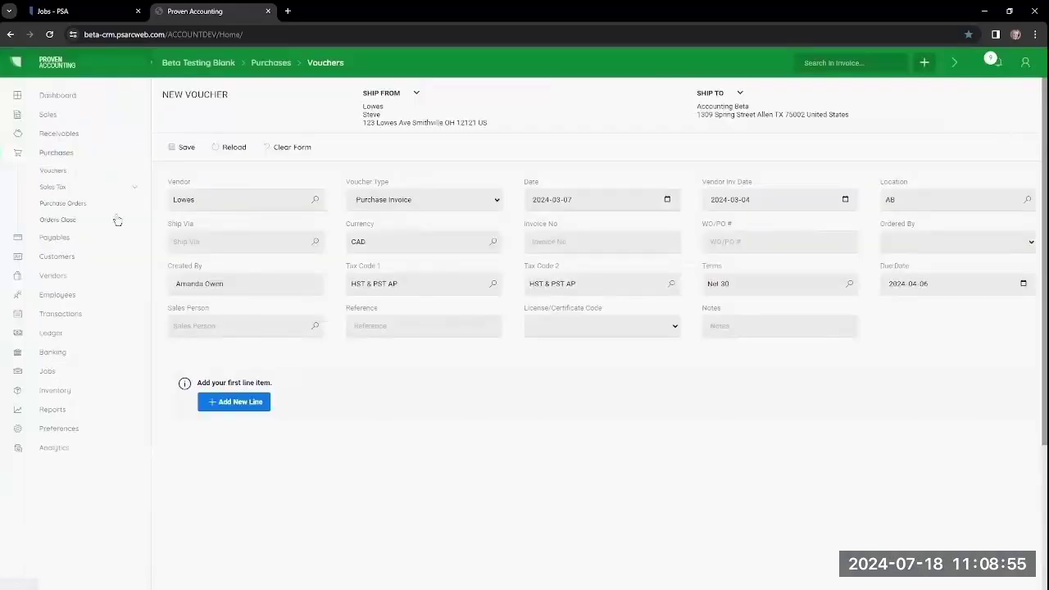
left_click(553, 238)
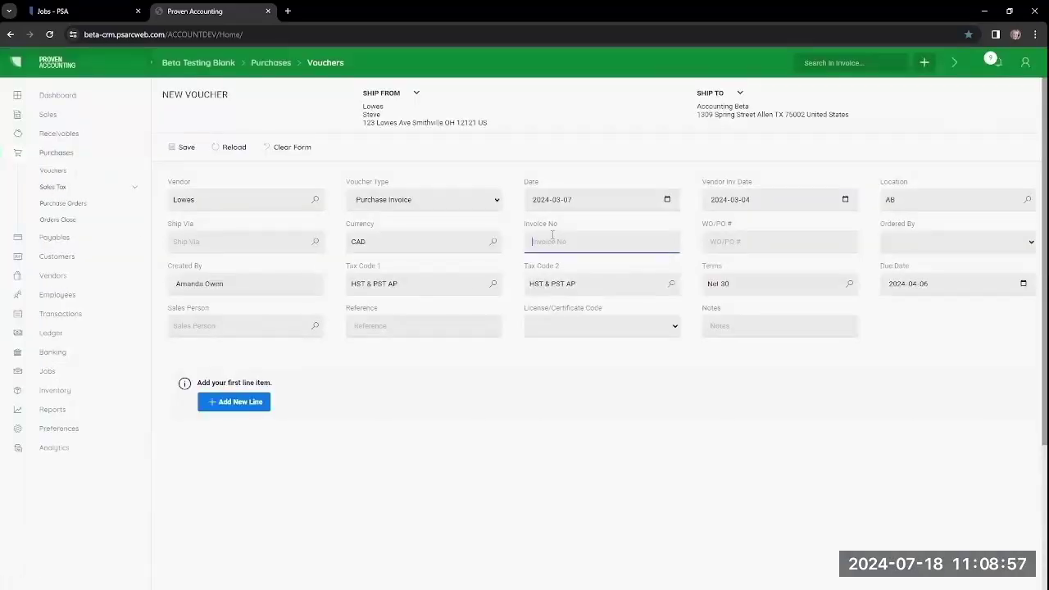
type("6519")
left_click(183, 151)
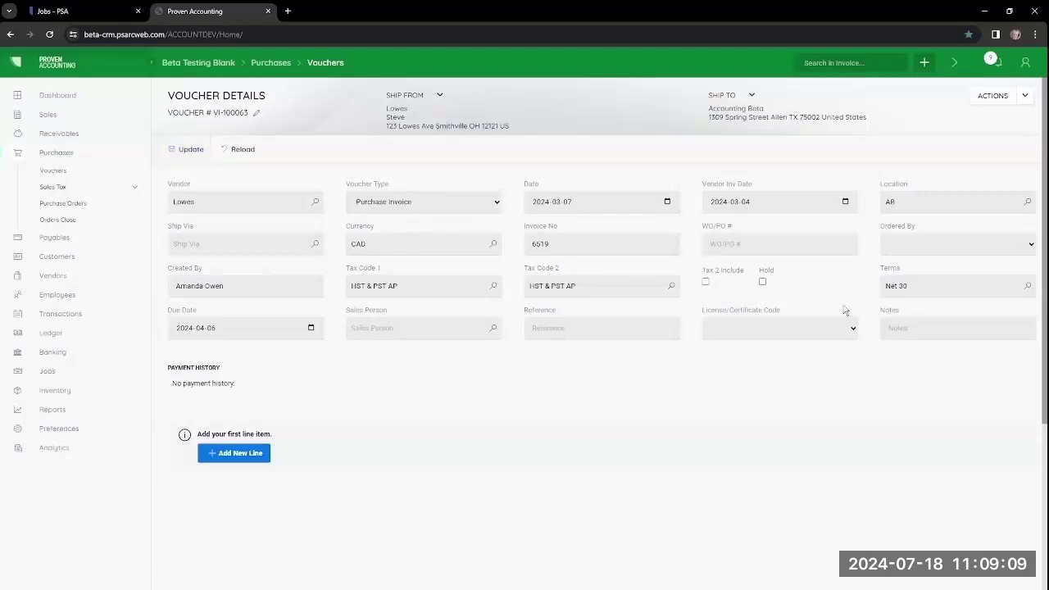
Step: Add a Materials line item to voucher VI-100063 and bring up the Select Job list
left_click(228, 455)
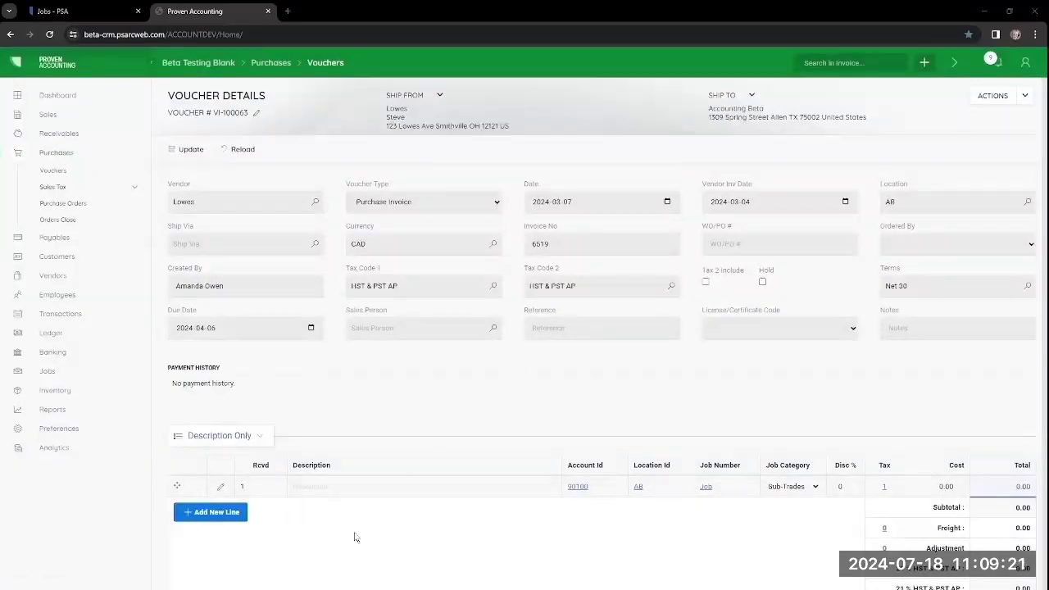
left_click(320, 488)
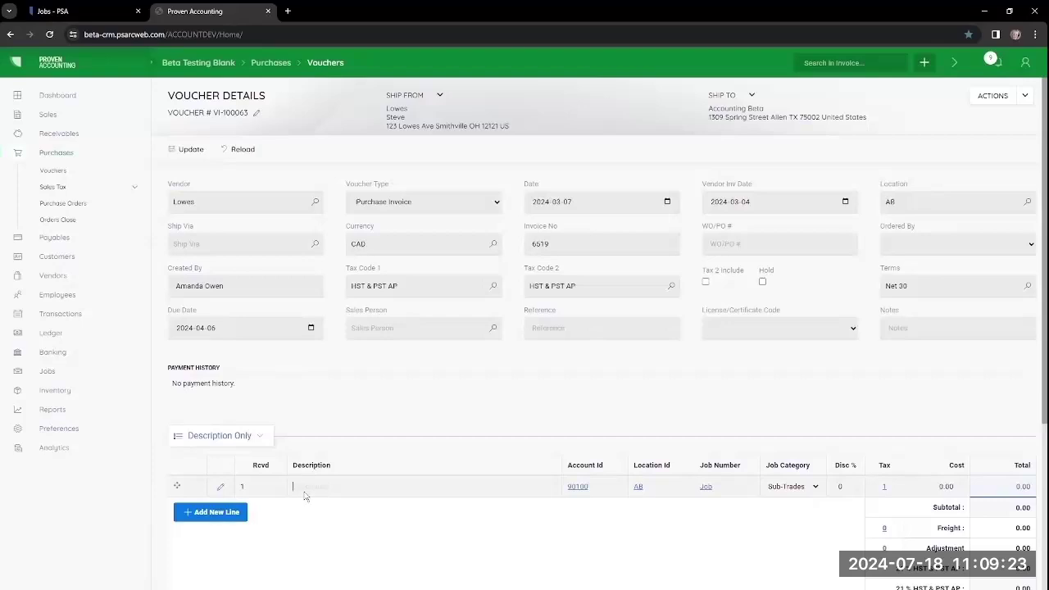
type("Materials")
left_click(706, 487)
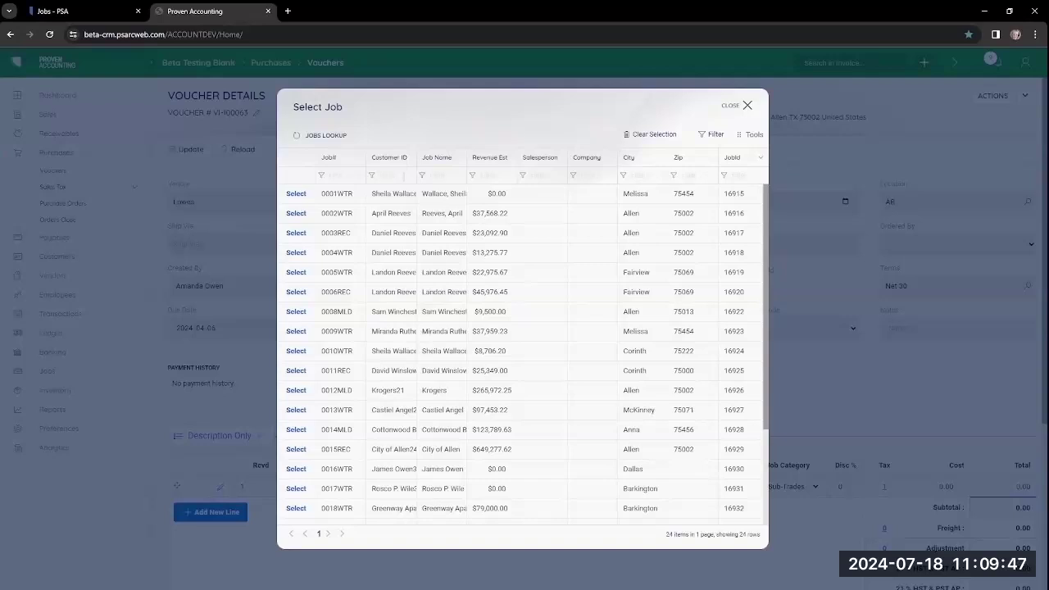
Step: Assign job 24-0025-REC with the Direct Cost selector to the Materials line
type("fi")
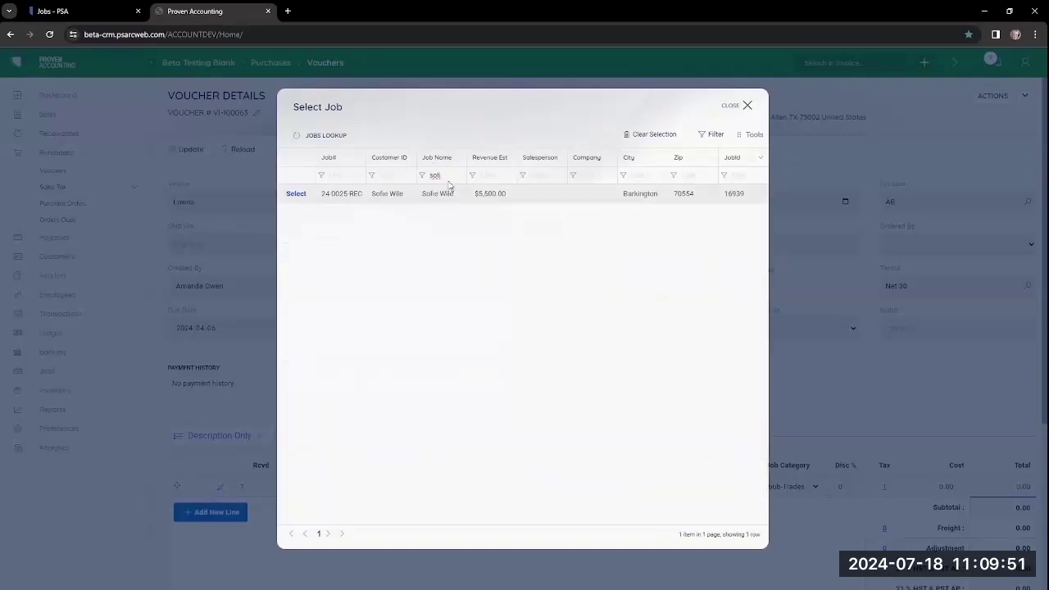
left_click(296, 194)
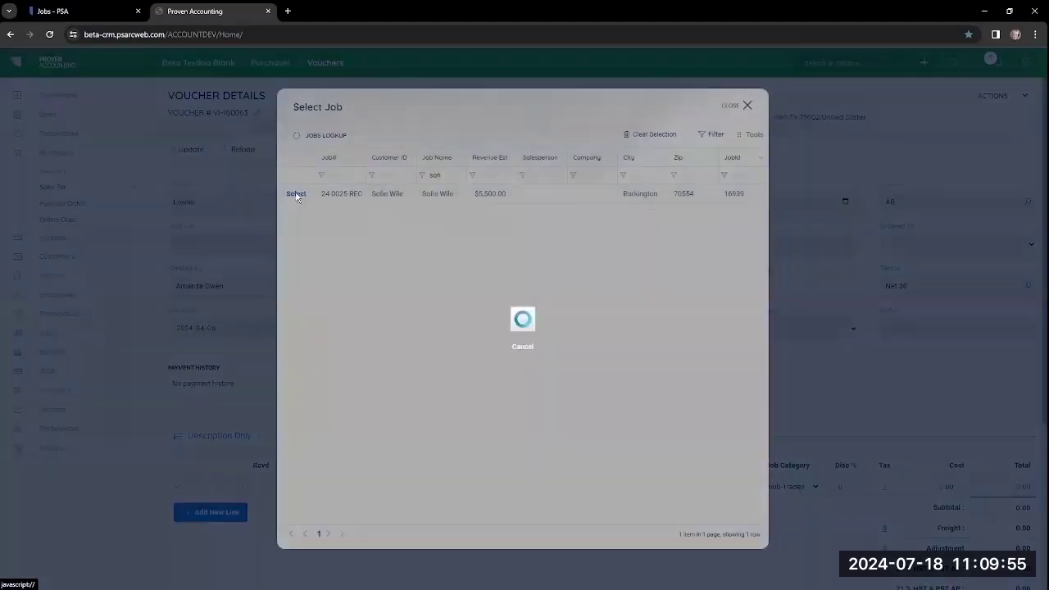
left_click(506, 314)
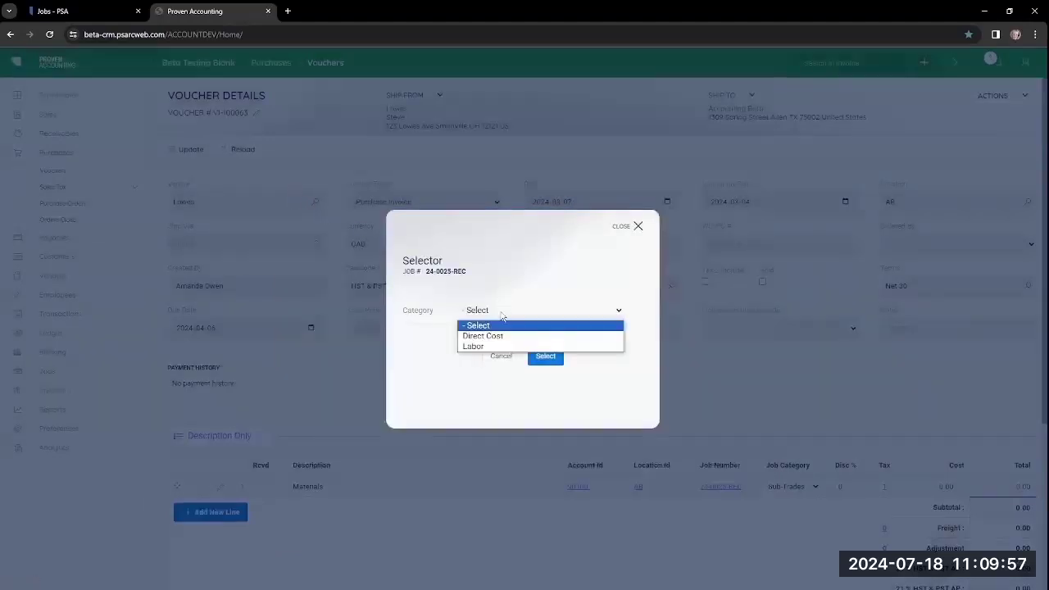
left_click(497, 337)
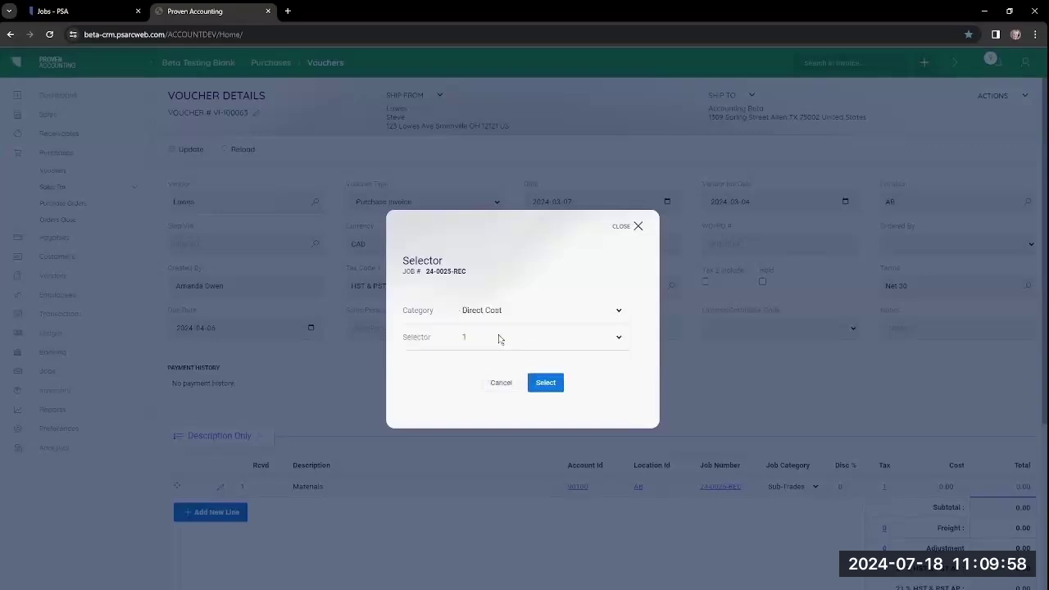
left_click(546, 382)
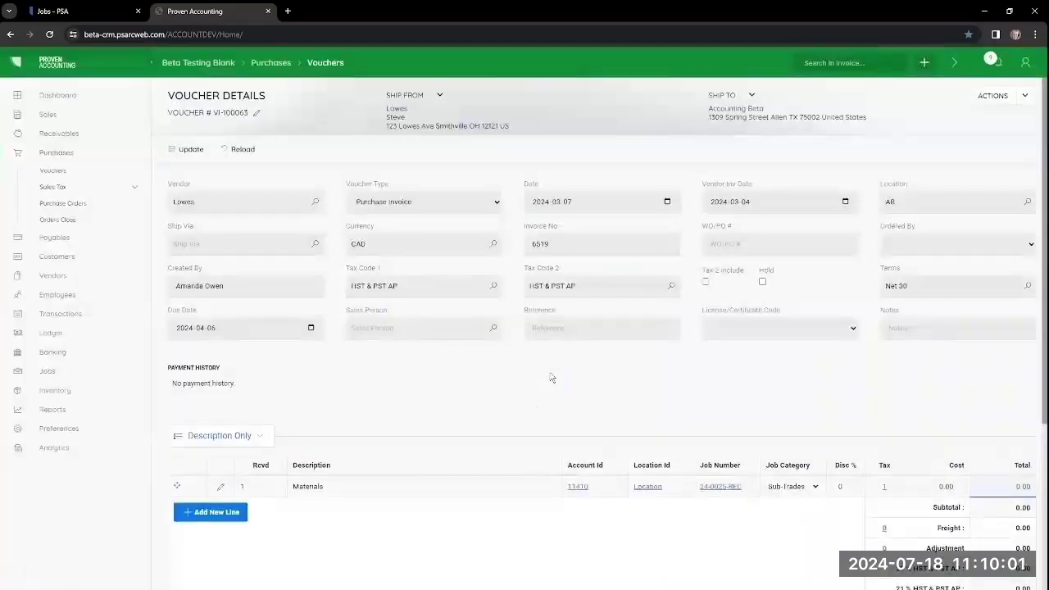
Step: Set the line's job category to Material and its cost to 1,500.00
left_click(809, 487)
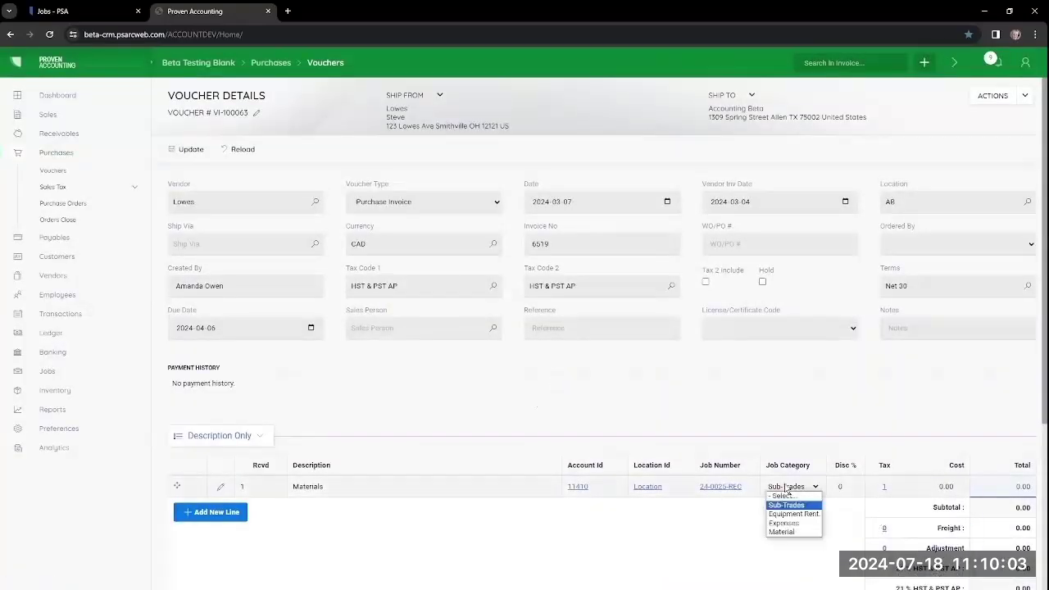
left_click(788, 532)
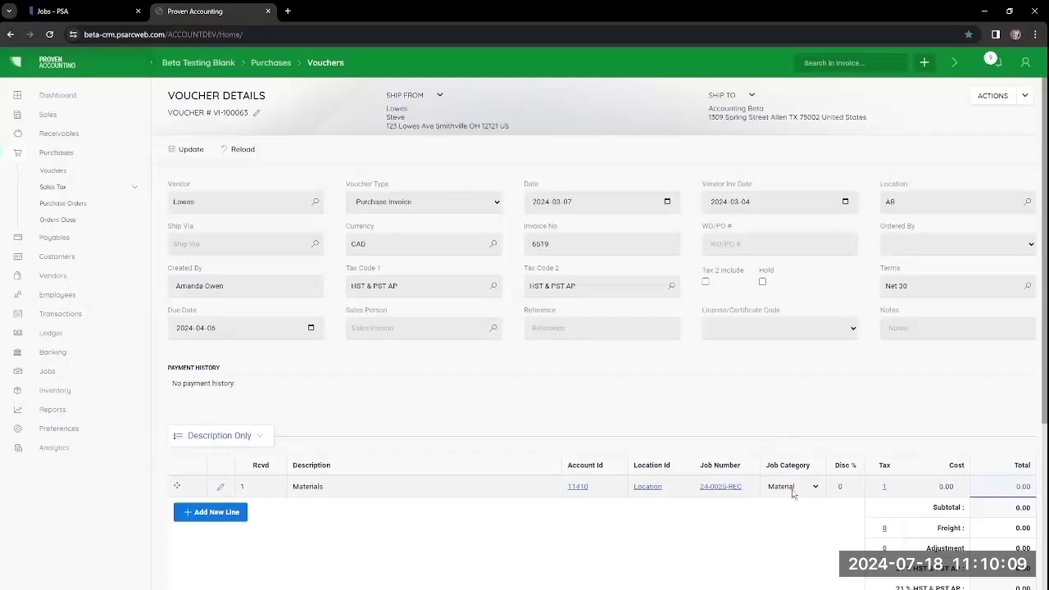
left_click(926, 486)
type("1500")
left_click(805, 532)
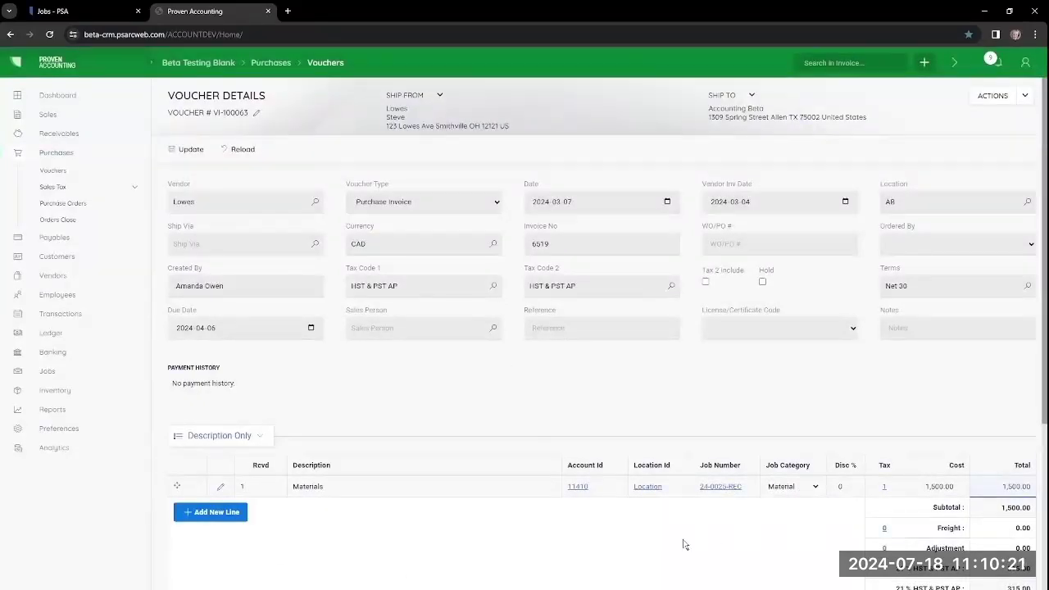
left_click(994, 97)
Step: Post voucher VI-100063 for 2,130.00 and go to the list of reports
left_click(962, 122)
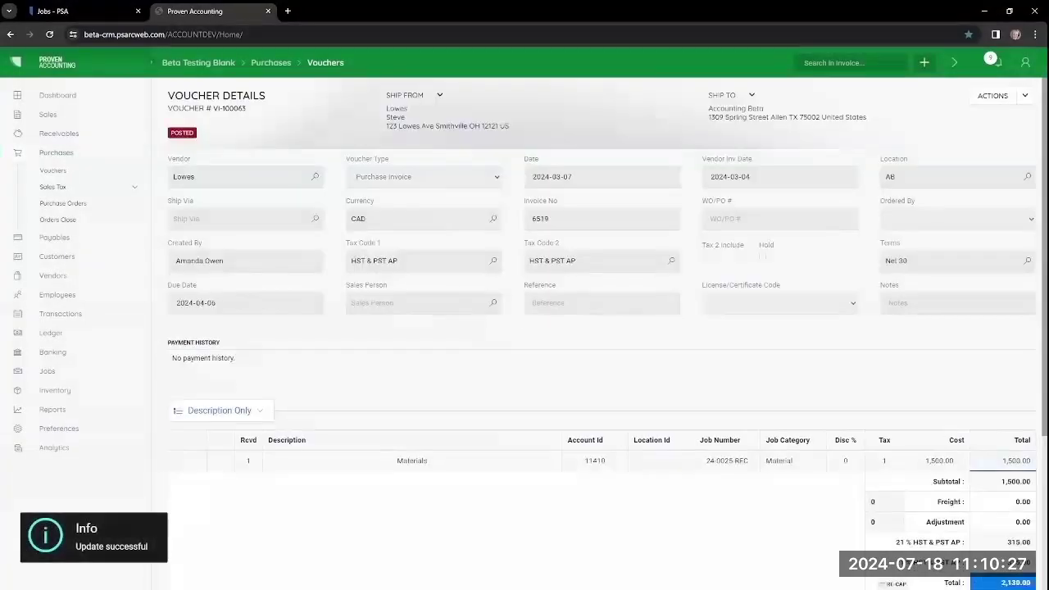
left_click(52, 410)
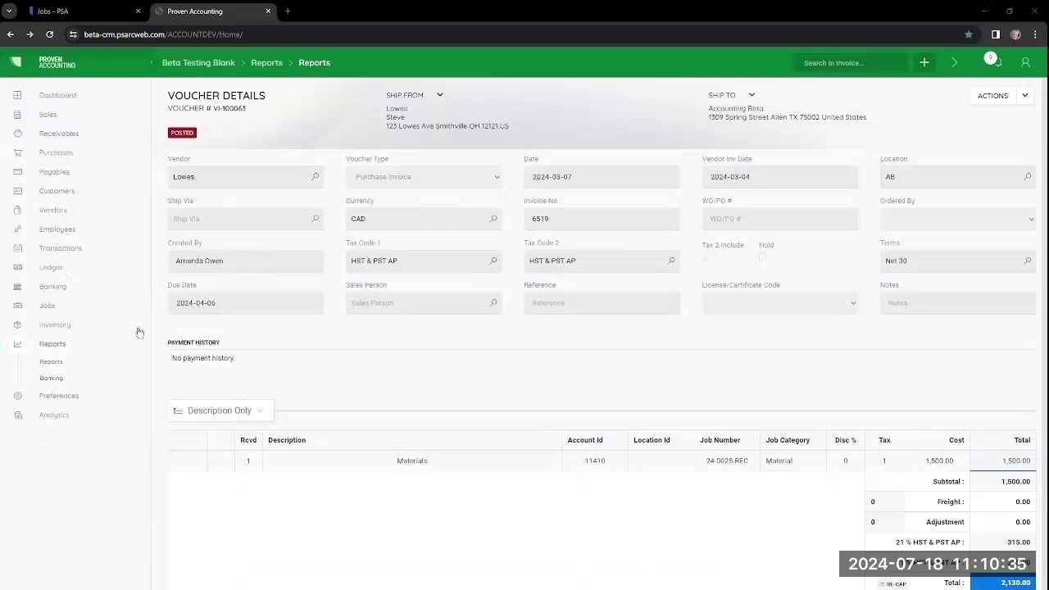
left_click(51, 345)
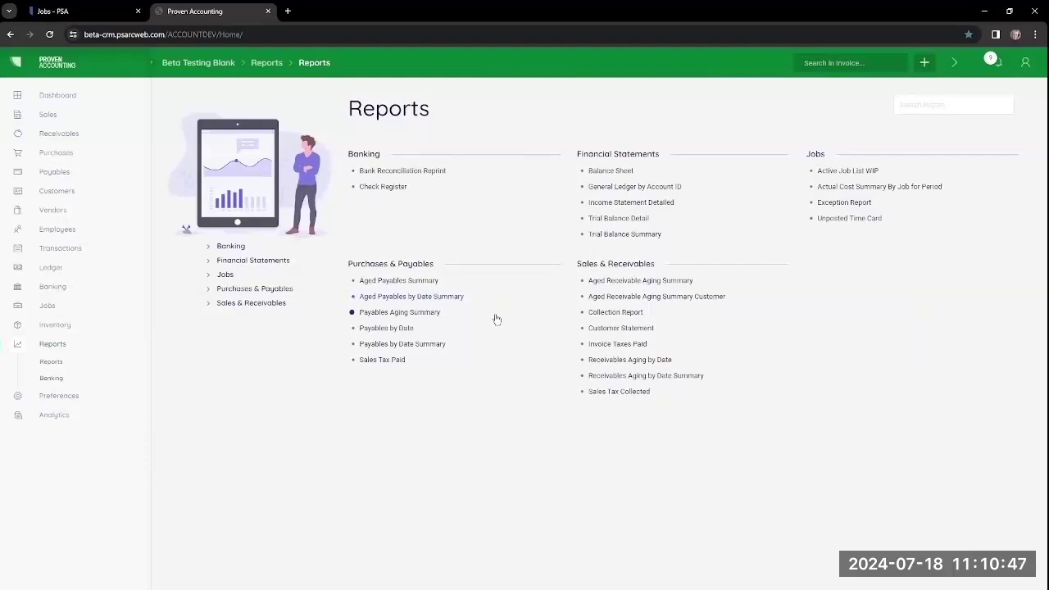
Step: Show the Payables Aging Summary report as of 2024-03-07 and review its date choices
left_click(393, 317)
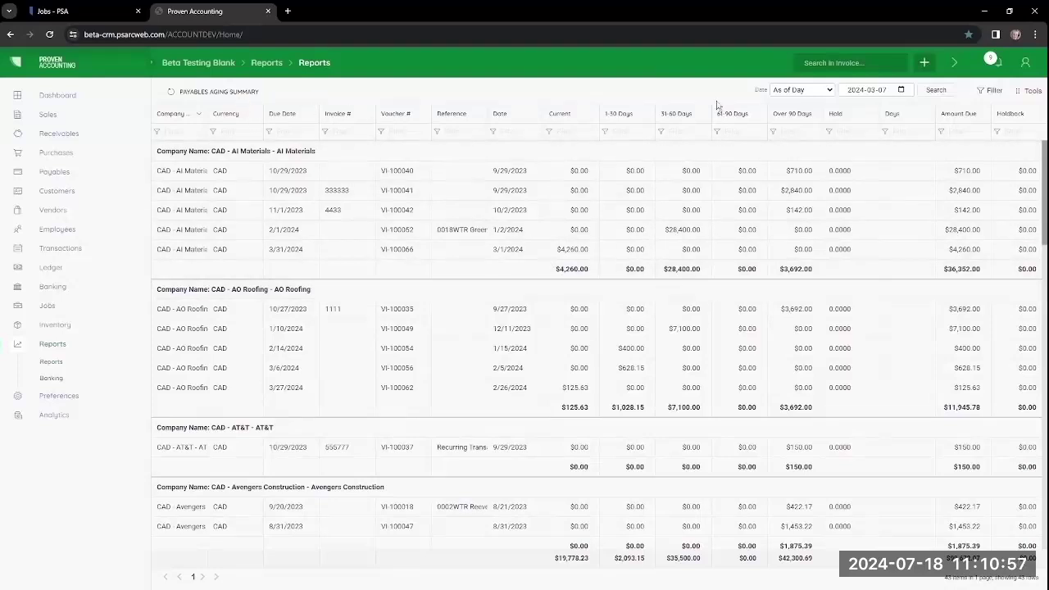
left_click(826, 91)
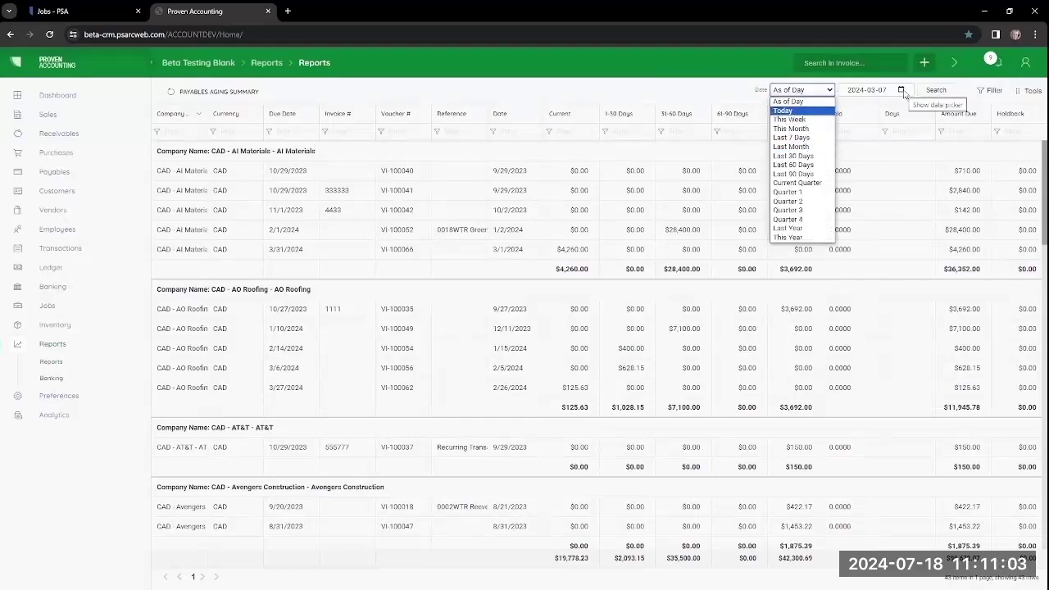
left_click(730, 88)
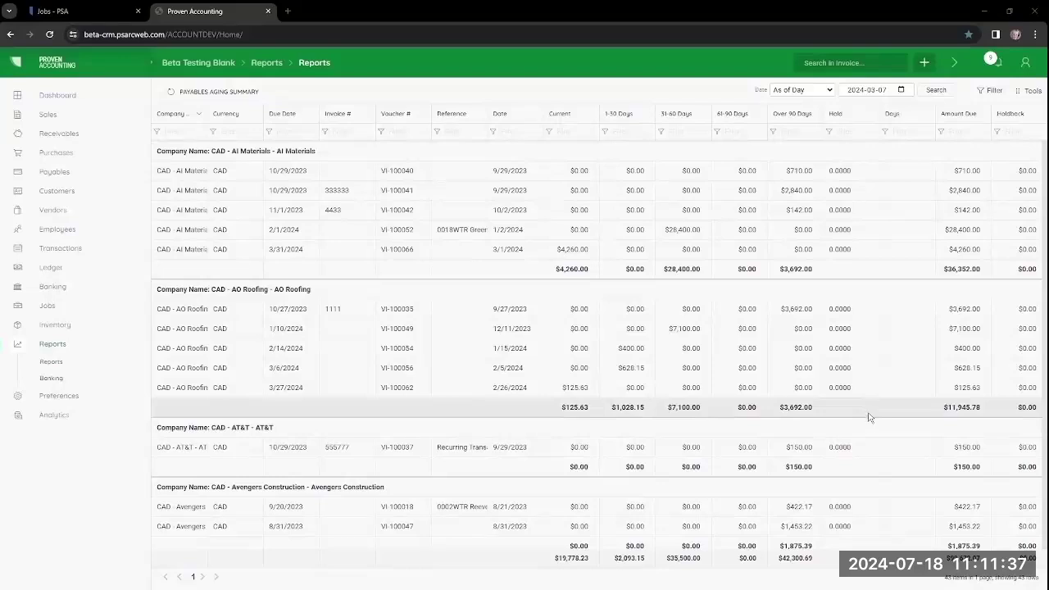
scroll(870, 419, "down", 1)
scroll(870, 418, "down", 5)
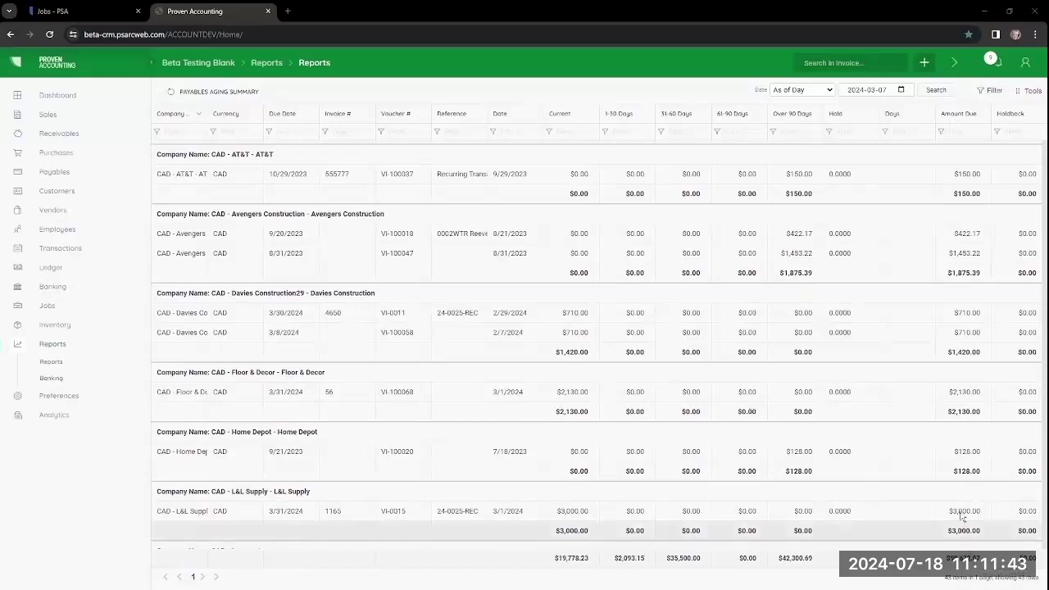
Step: Export the Payables Aging Summary to Excel titled '3.7 - Payables Aging Summary'
left_click(1029, 90)
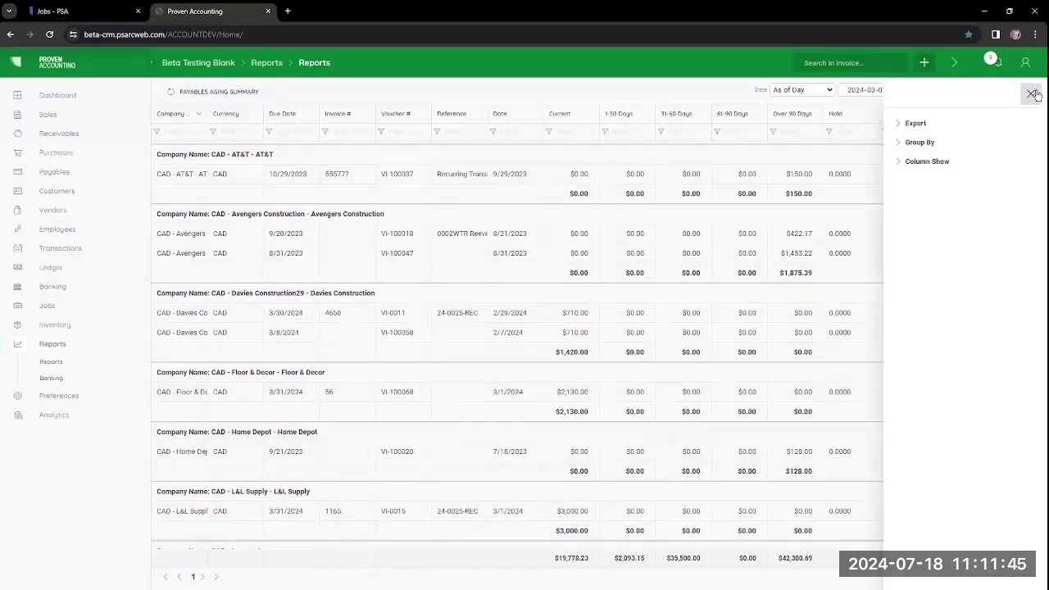
left_click(915, 124)
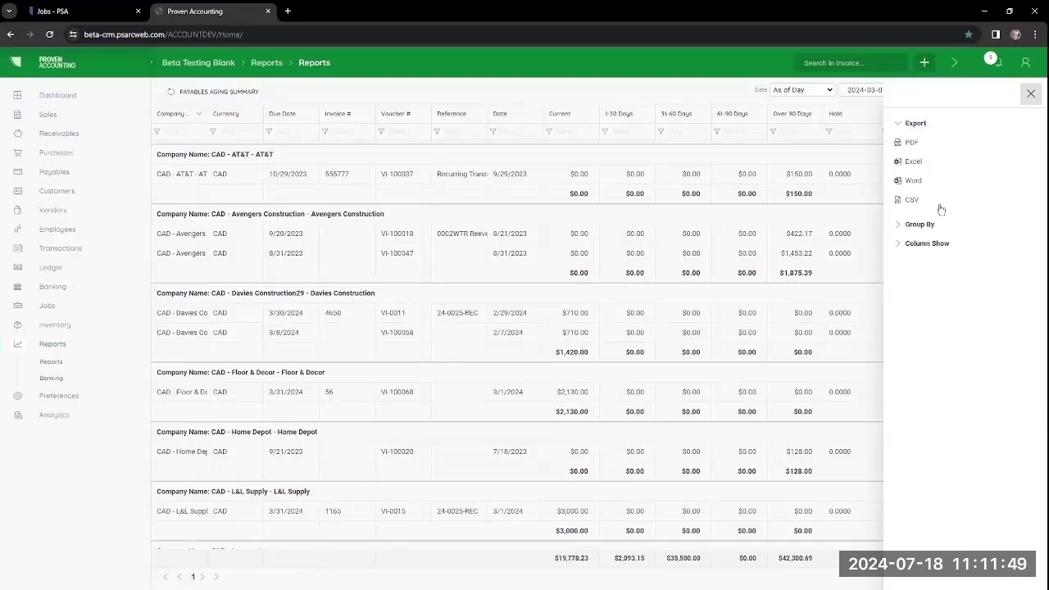
left_click(917, 163)
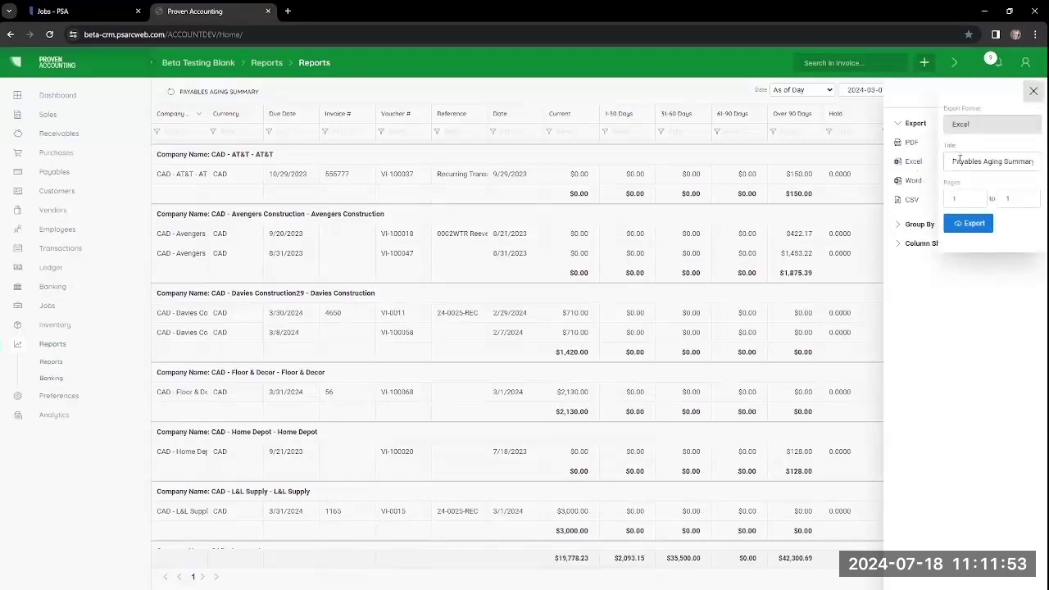
left_click(952, 161)
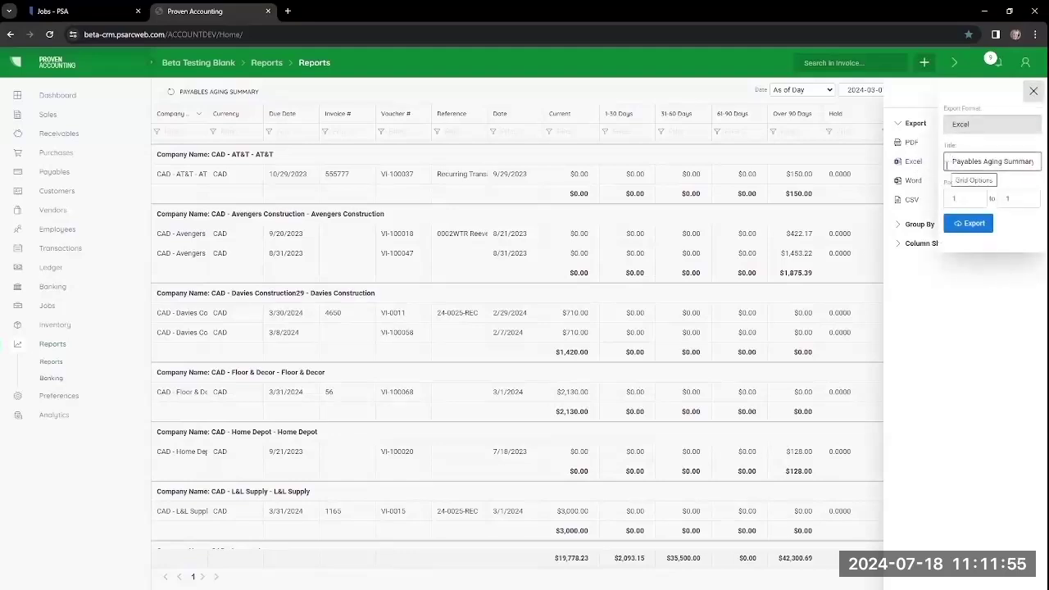
type("3 ")
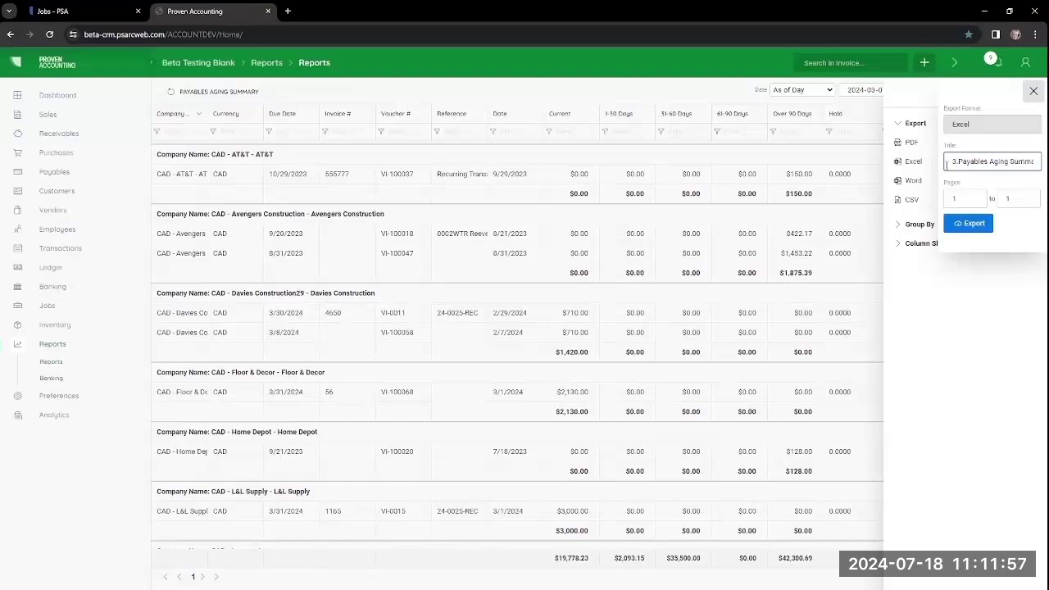
type(".7 -")
left_click(981, 226)
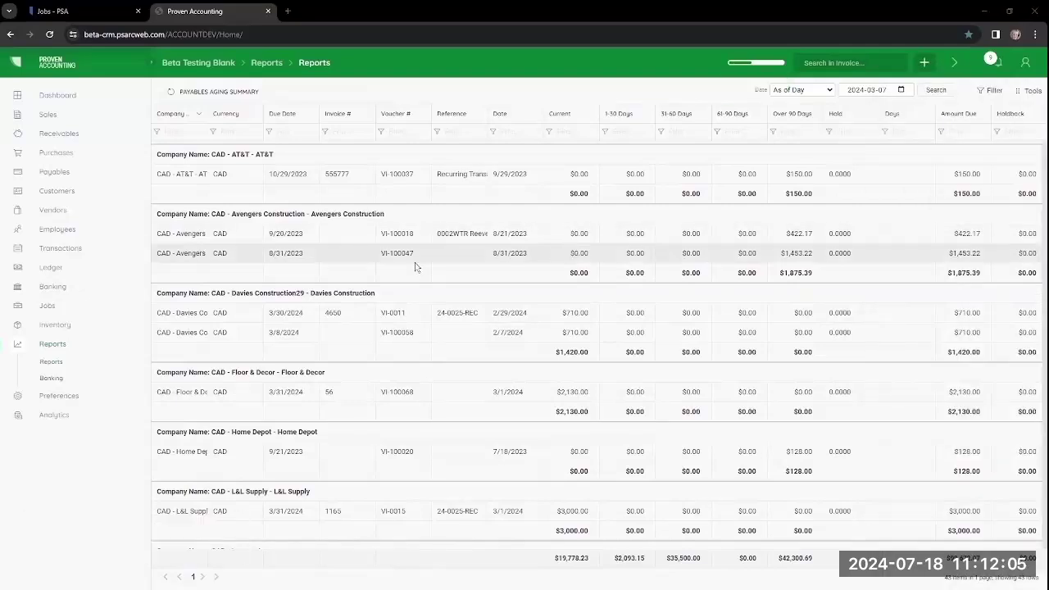
Step: View the Aged Payables Summary report, then bring up the Payables list for bank account 11020
left_click(52, 365)
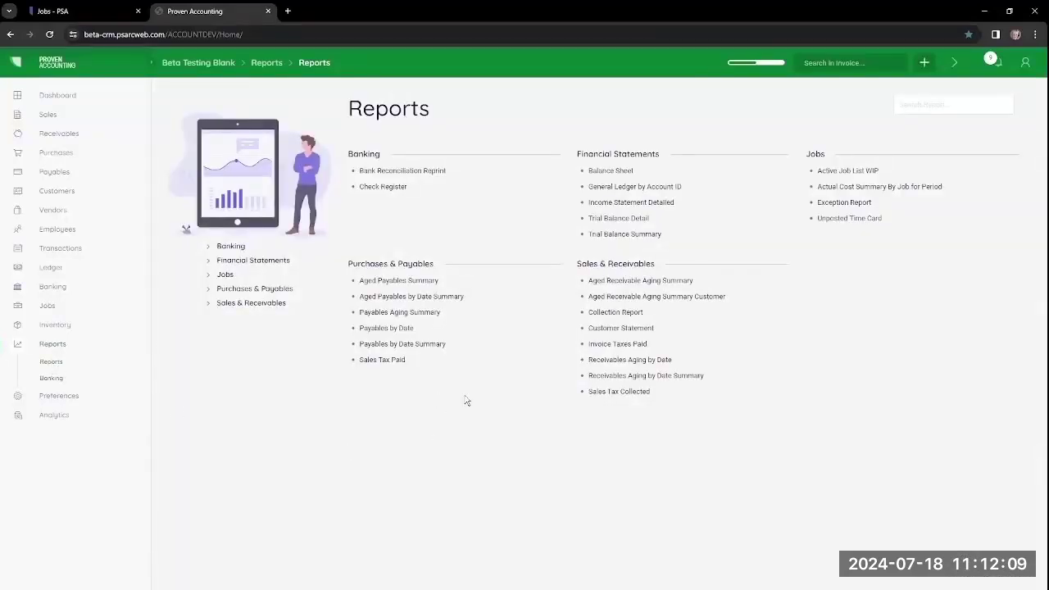
left_click(423, 283)
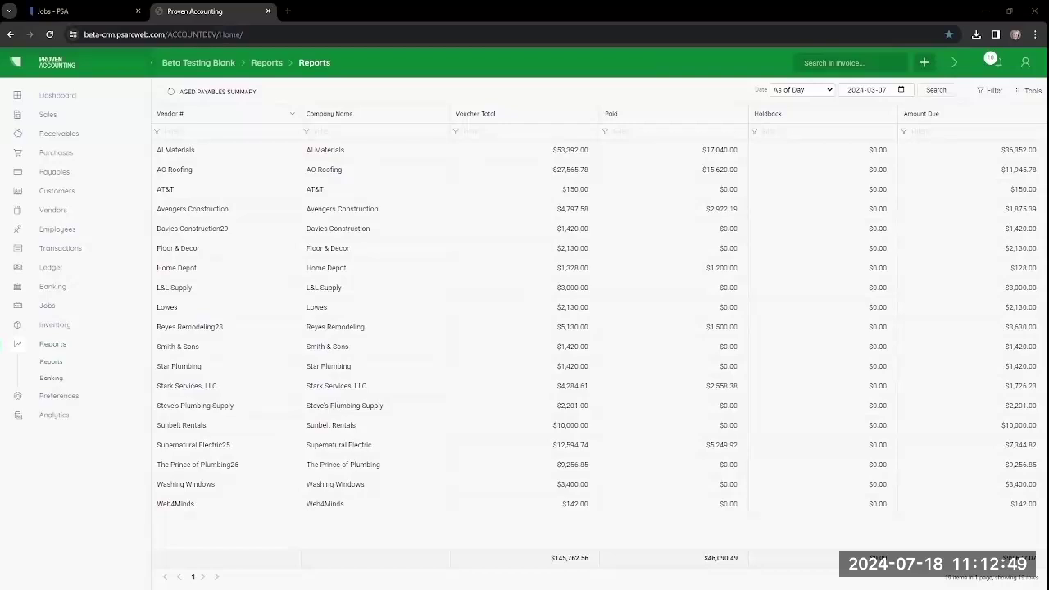
left_click(61, 178)
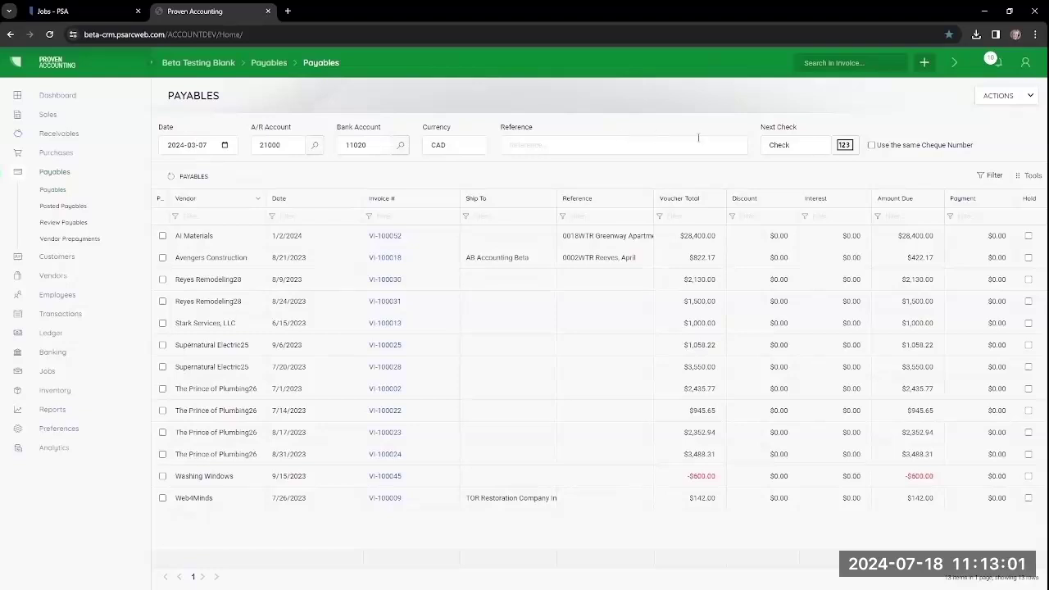
Step: Mark AI Materials, Avengers Construction and Reyes Remodeling28 vouchers for payment and print a payment report
left_click(845, 146)
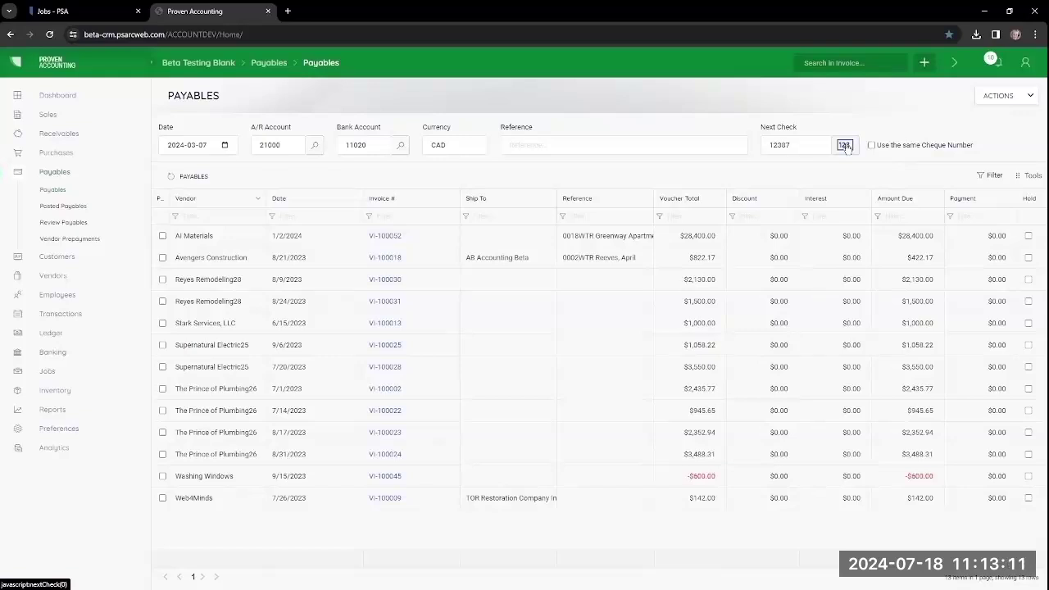
left_click(845, 145)
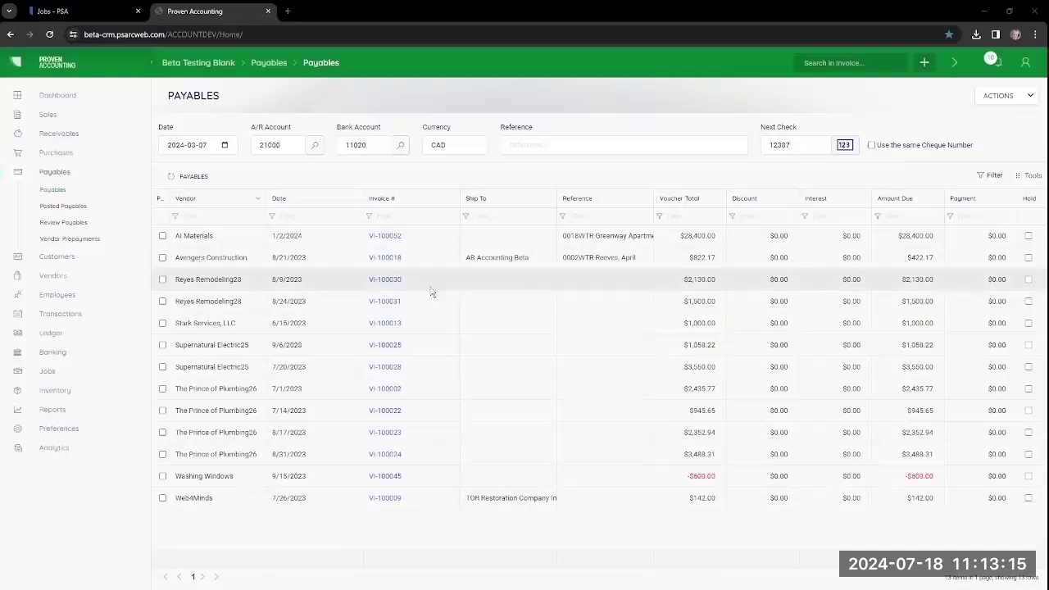
left_click(163, 237)
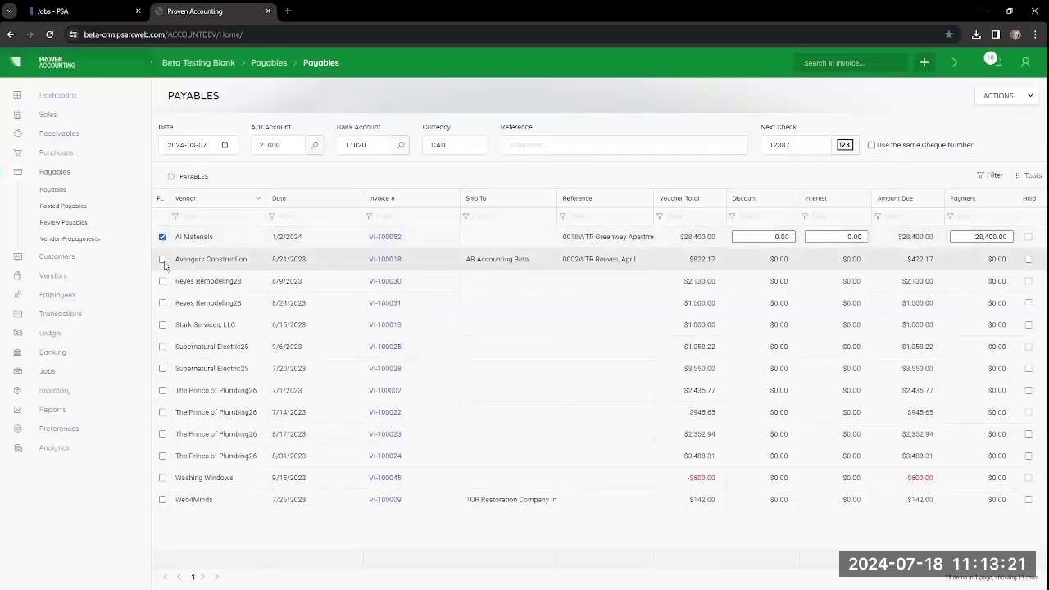
left_click(163, 261)
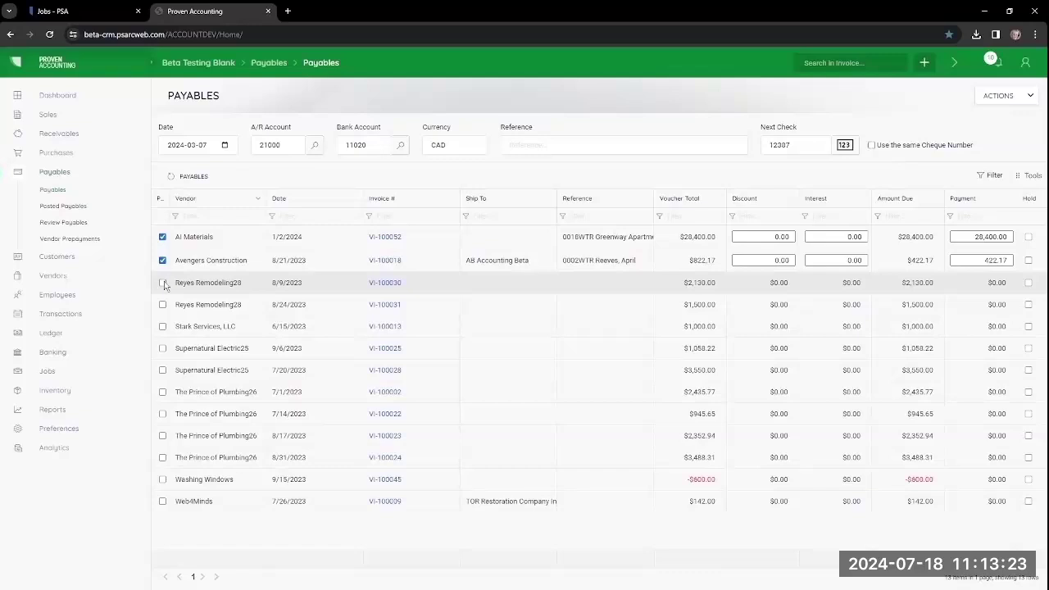
left_click(163, 283)
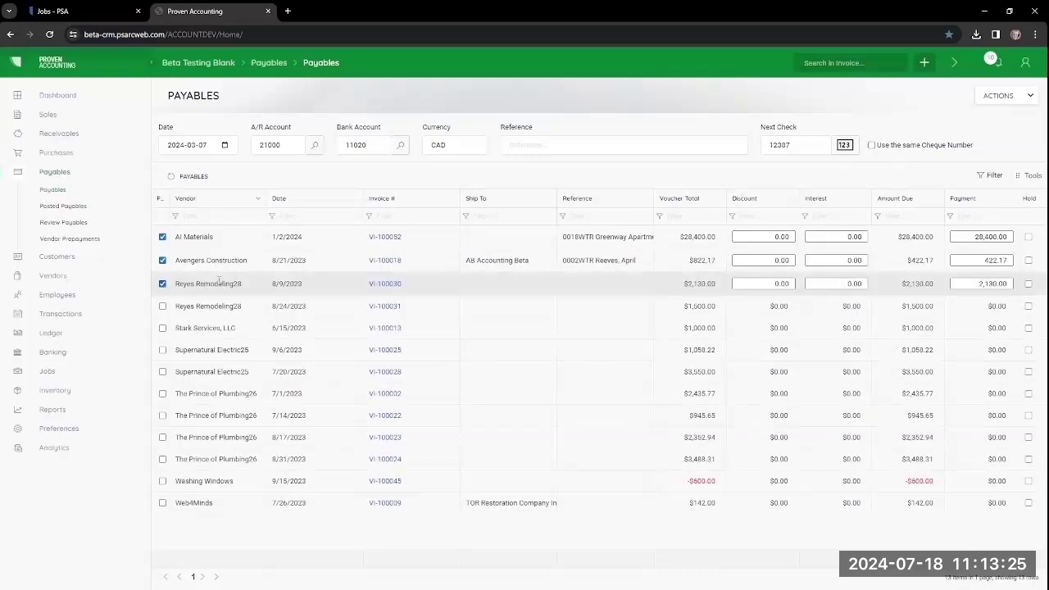
left_click(1025, 96)
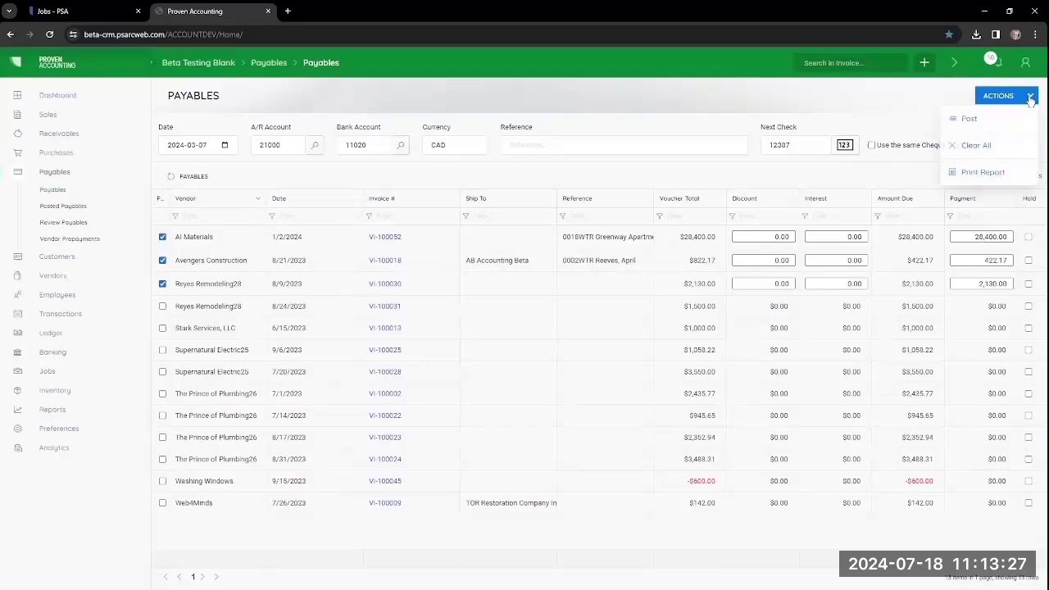
left_click(980, 181)
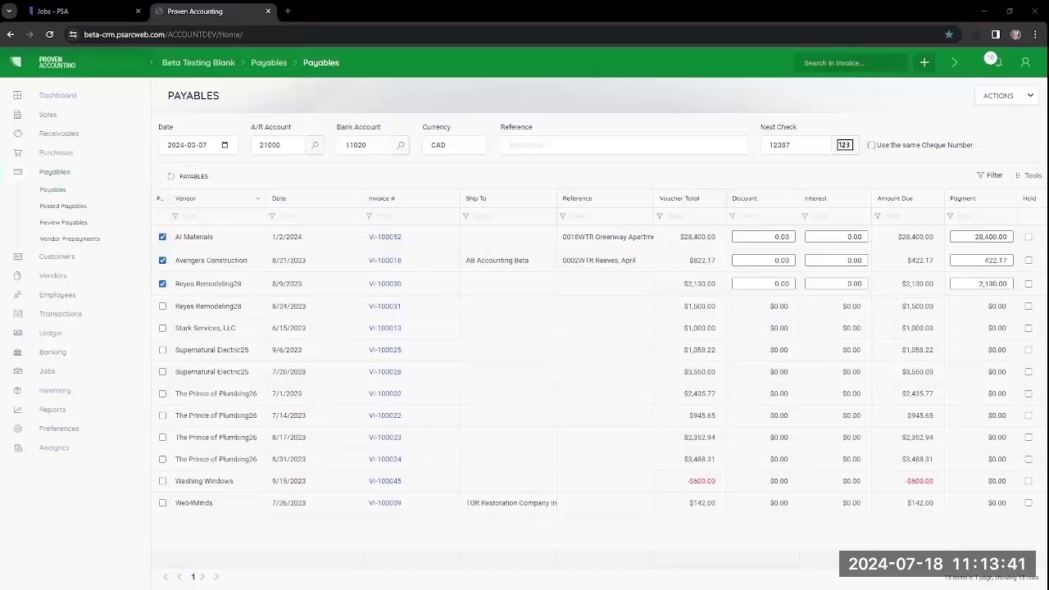
Step: Post the three payments and print cheques 12387 to 12389
left_click(1024, 103)
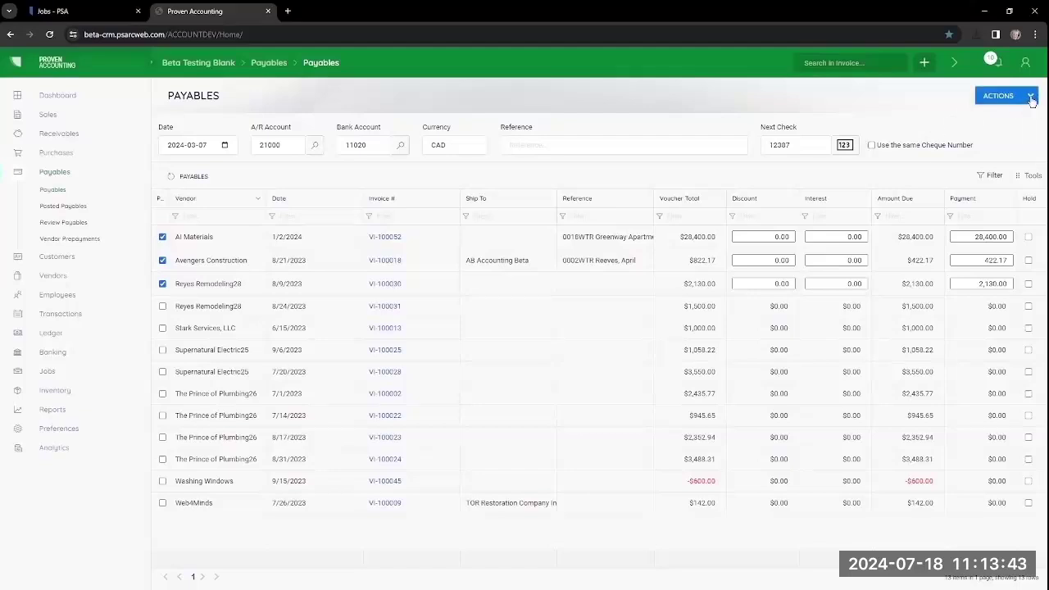
left_click(988, 122)
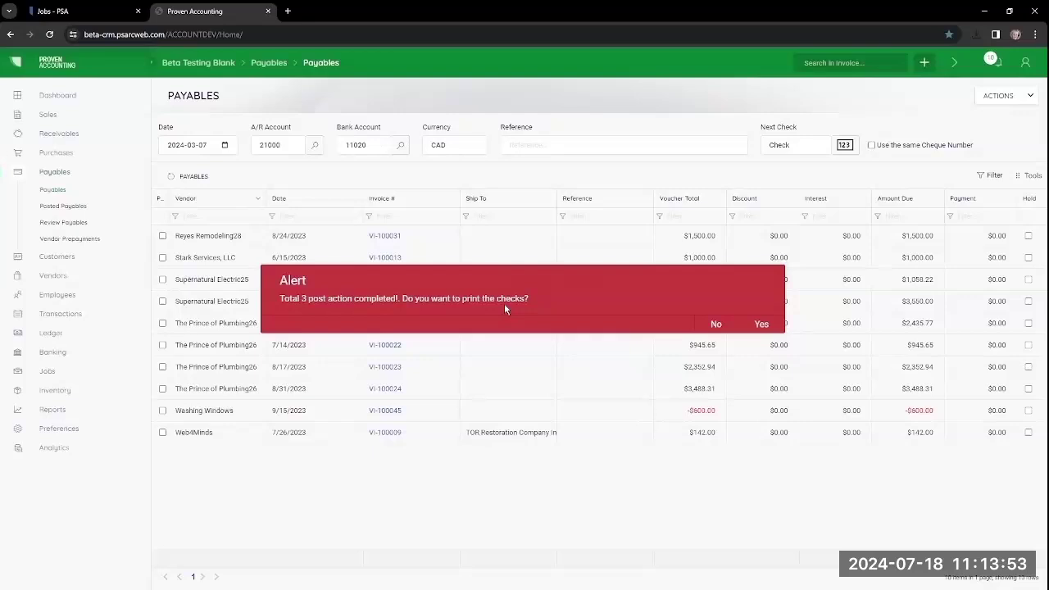
left_click(761, 324)
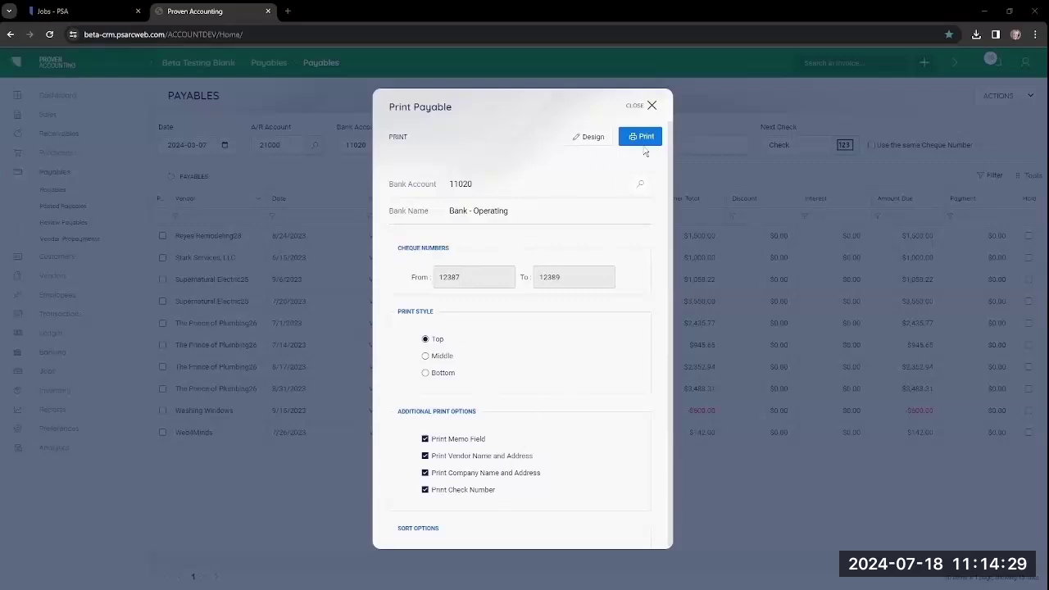
left_click(646, 138)
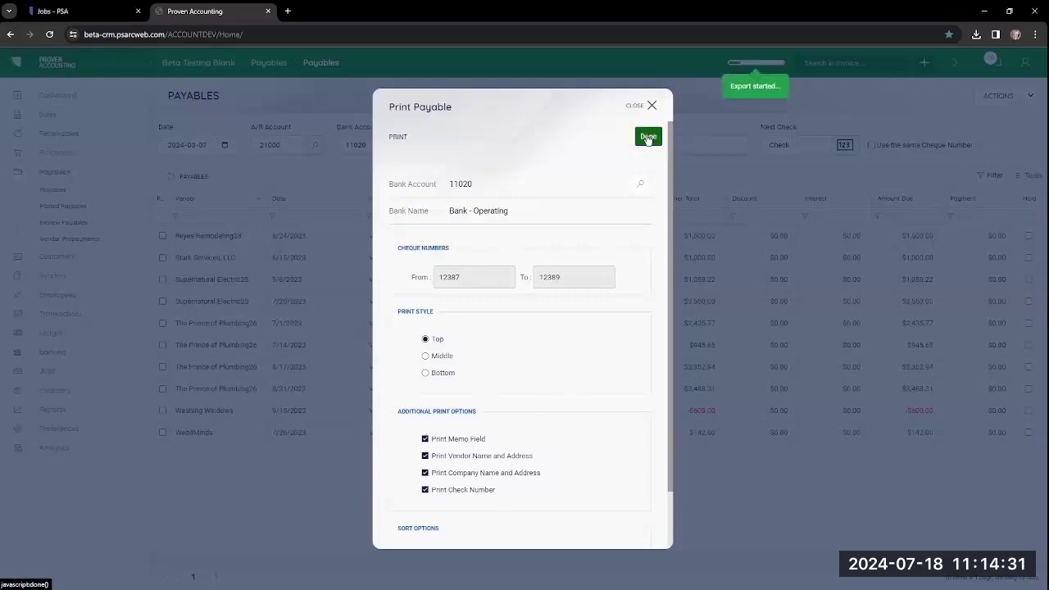
left_click(647, 138)
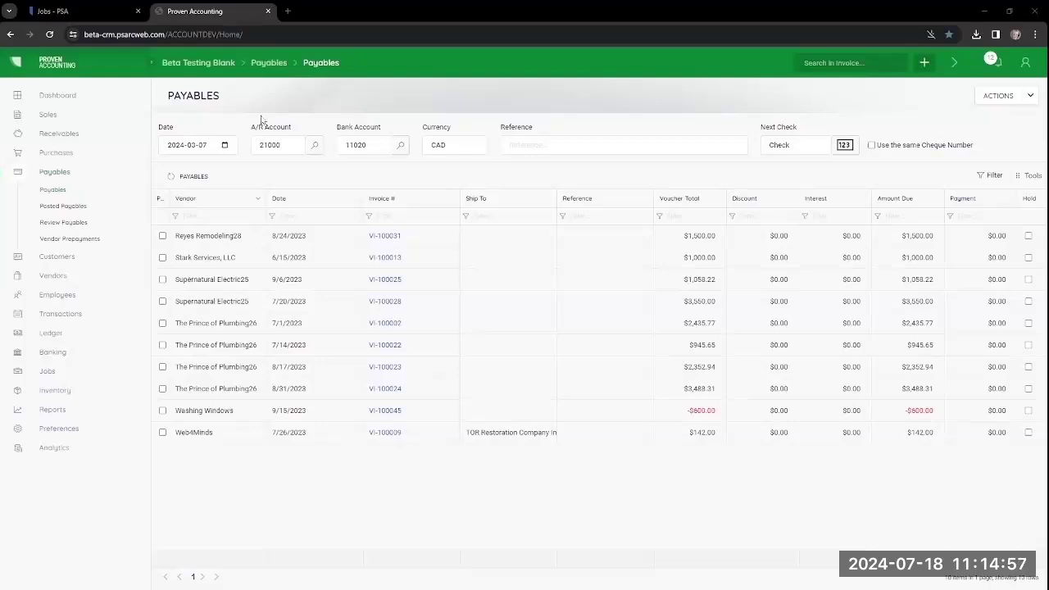
Step: Create an NSF returned payment reversing Reyes Remodeling28's posted payable PAY-100018
left_click(65, 208)
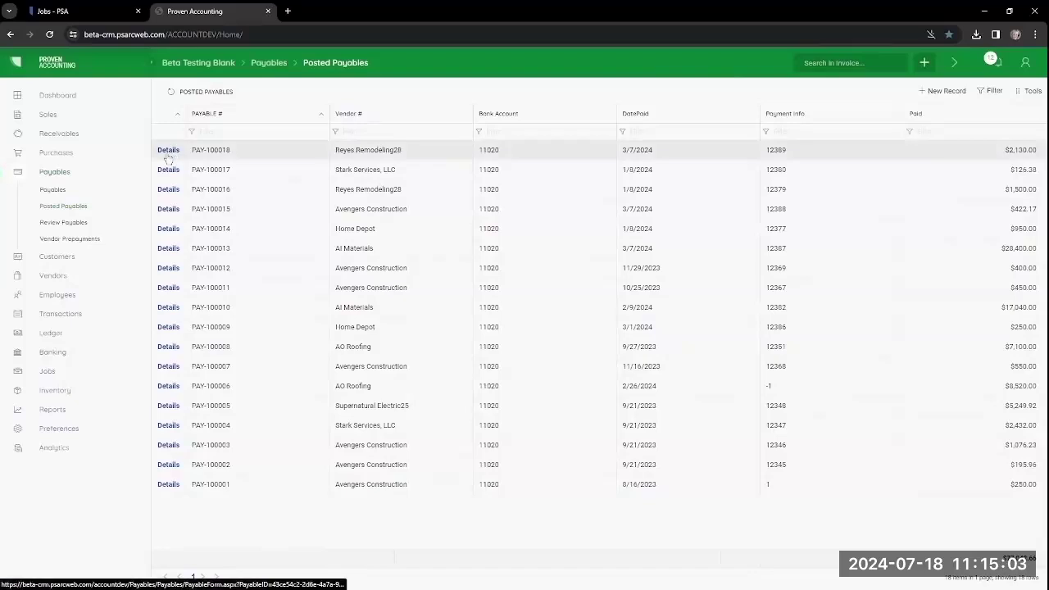
left_click(168, 155)
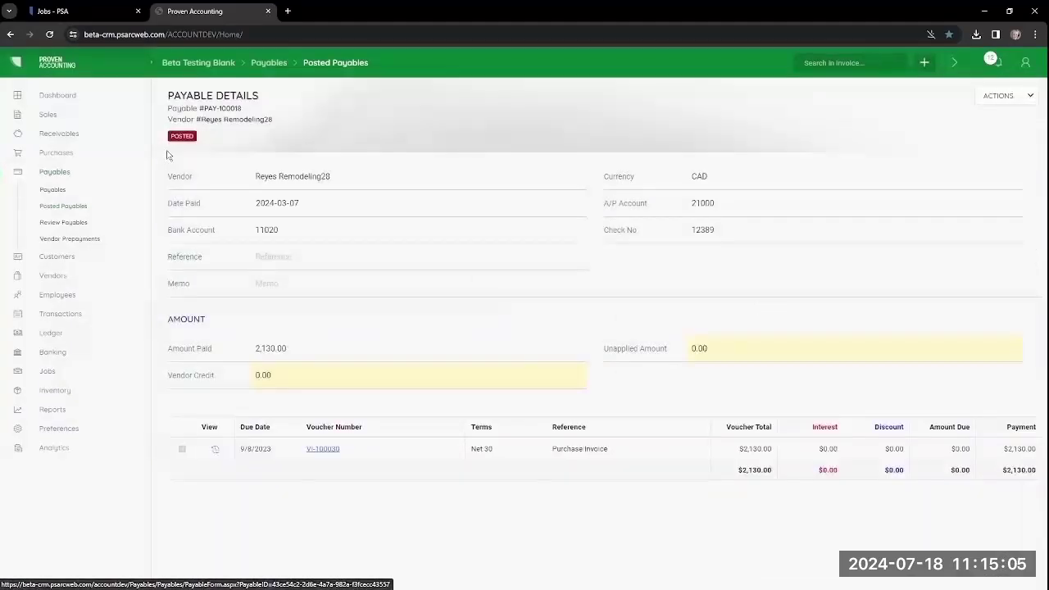
left_click(1029, 96)
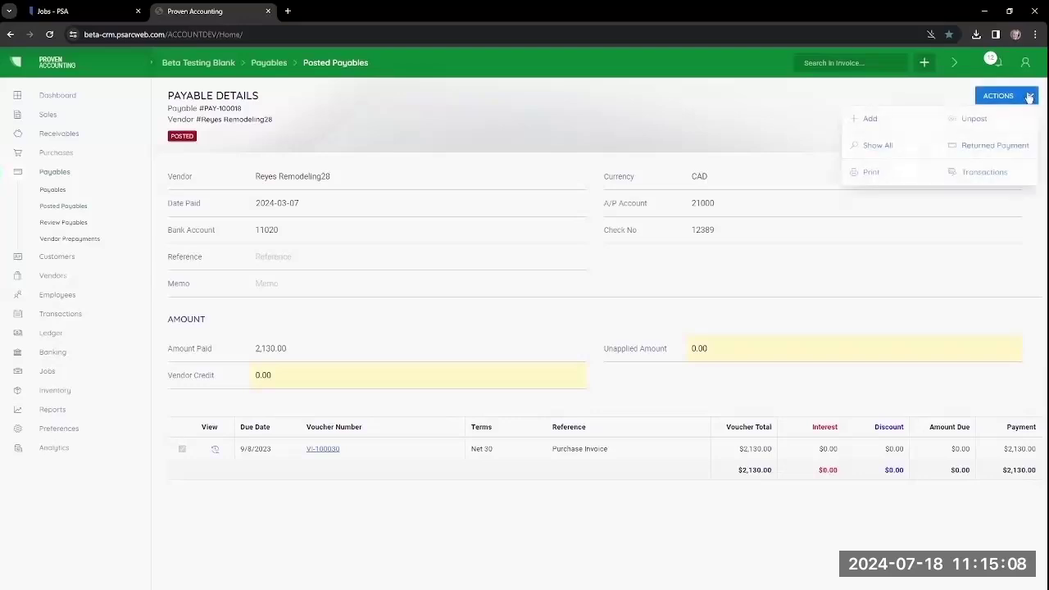
left_click(986, 156)
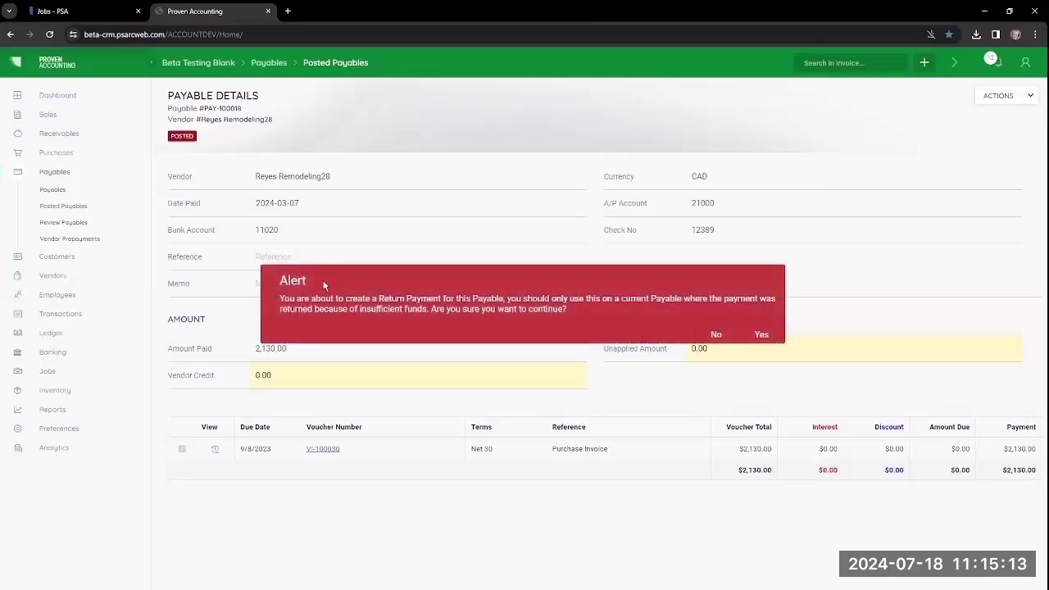
left_click(762, 335)
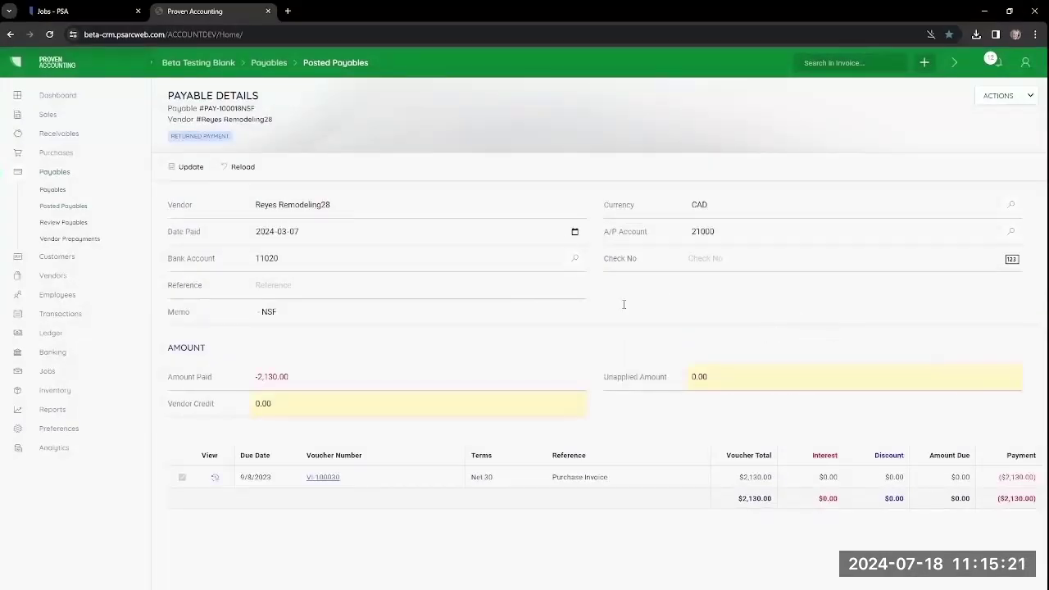
Step: Post the returned payment with check number 12389 and memo 'Lost Check | Never Cashed'
left_click(709, 261)
type("12389")
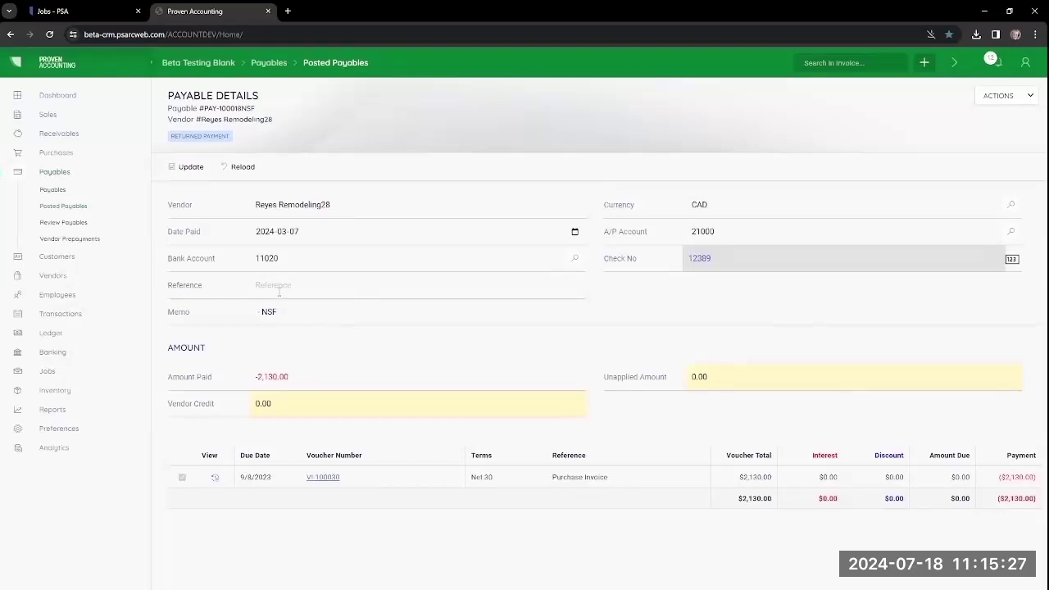
left_click(278, 286)
key("Tab")
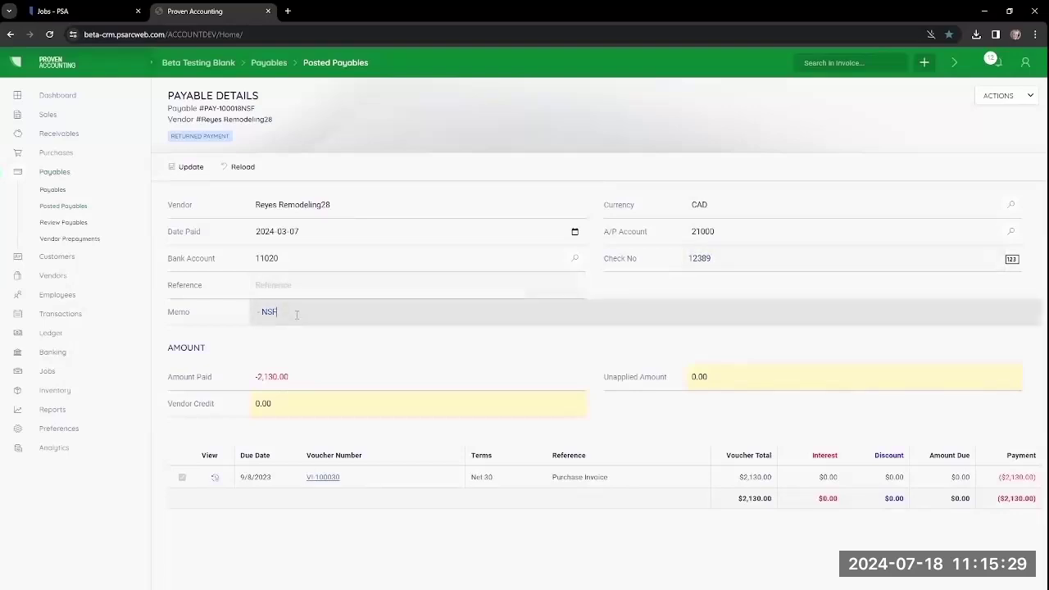
type("Lost Check | Never Cashed")
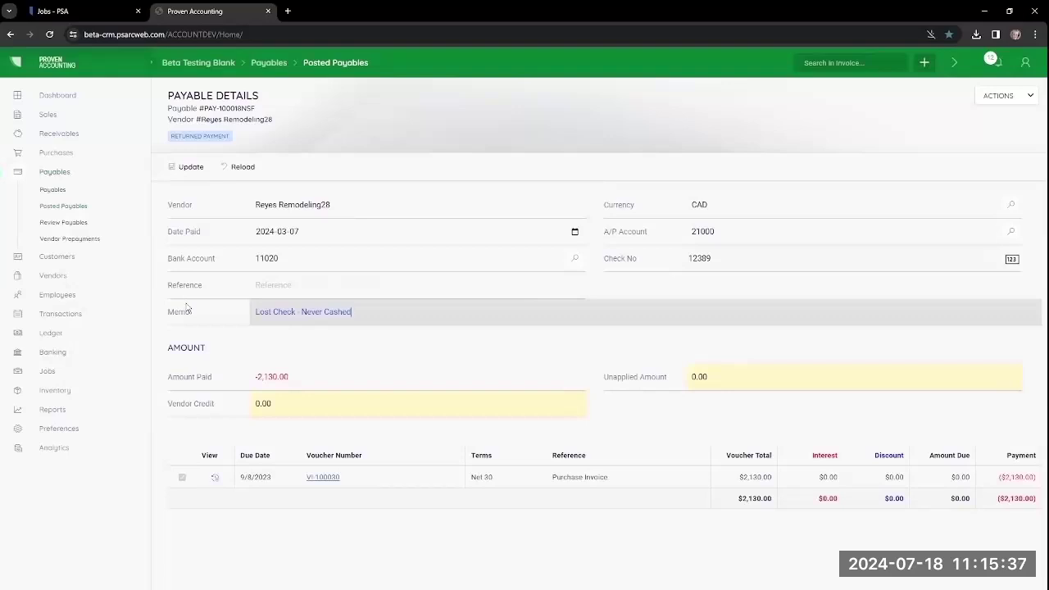
left_click(1004, 96)
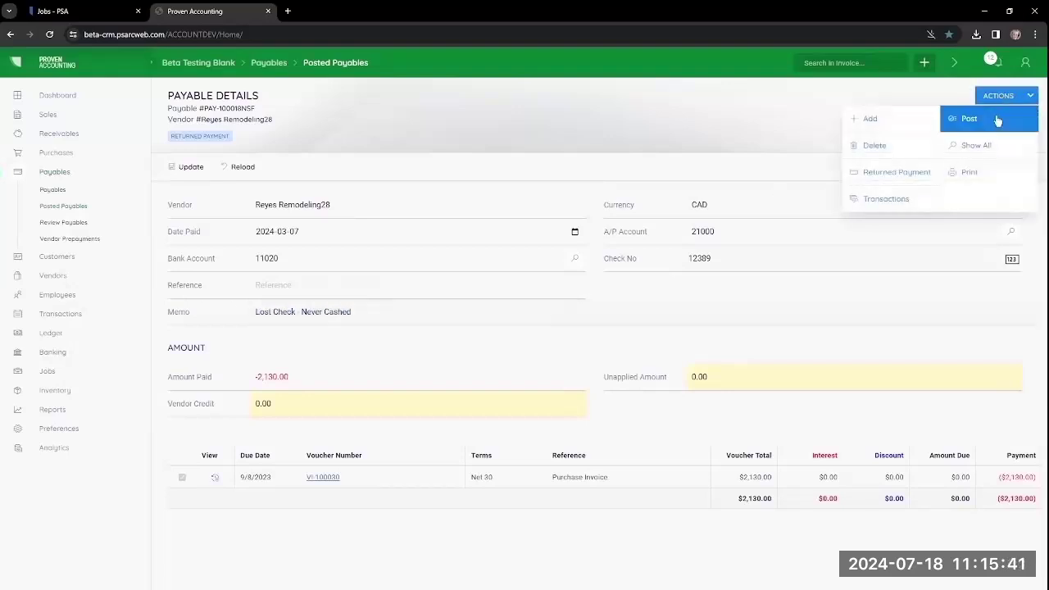
left_click(994, 121)
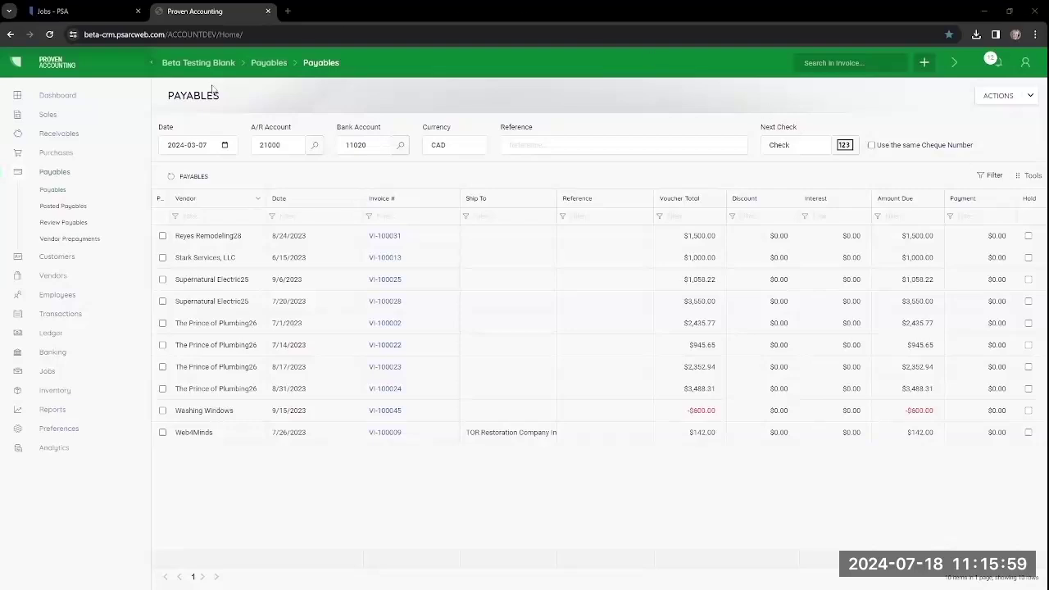
Step: Refresh Payables, use one cheque number, and check the Web4Minds and Prince of Plumbing26 payables
left_click(53, 189)
left_click(873, 146)
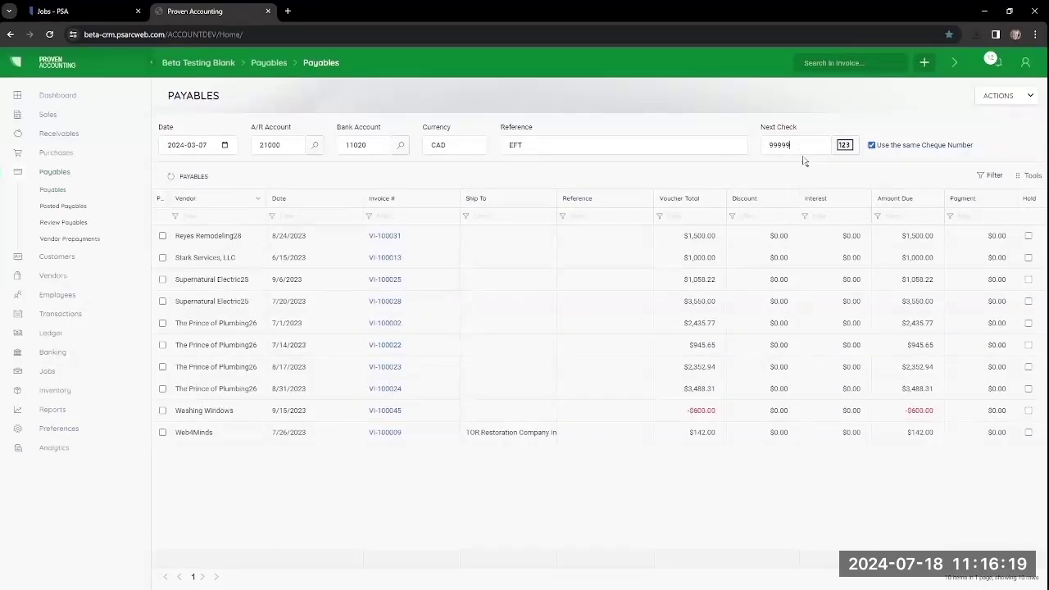
left_click(162, 432)
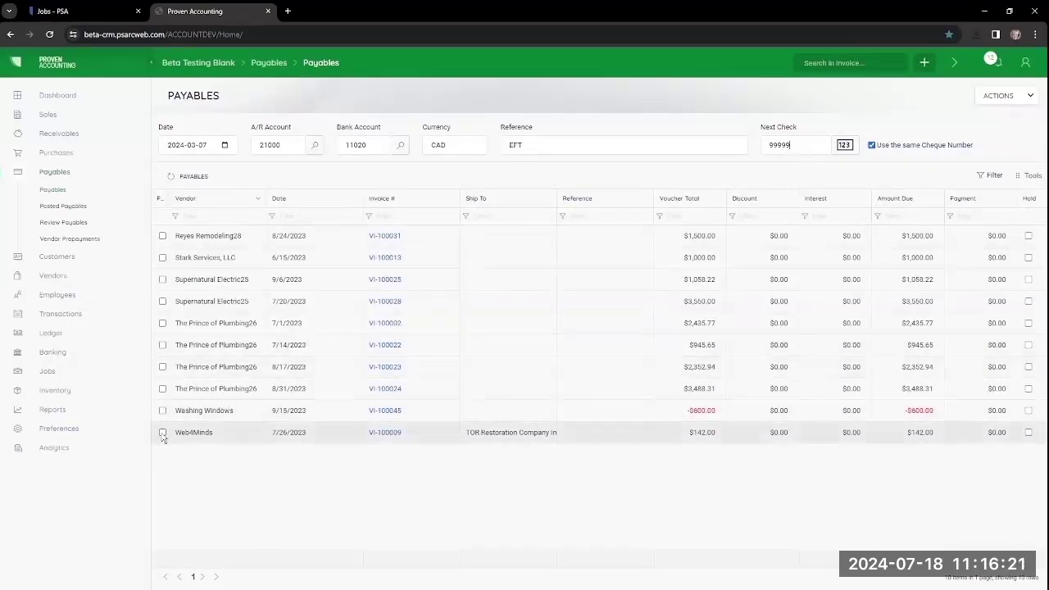
left_click(163, 389)
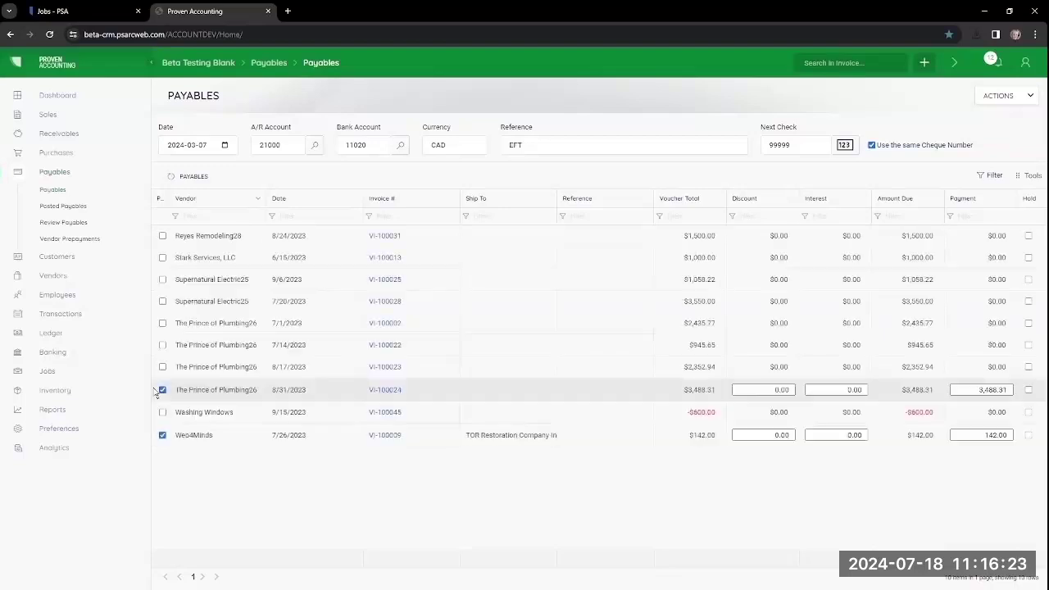
Step: Run the payment report, then post both payables as EFT without printing cheques
left_click(1001, 96)
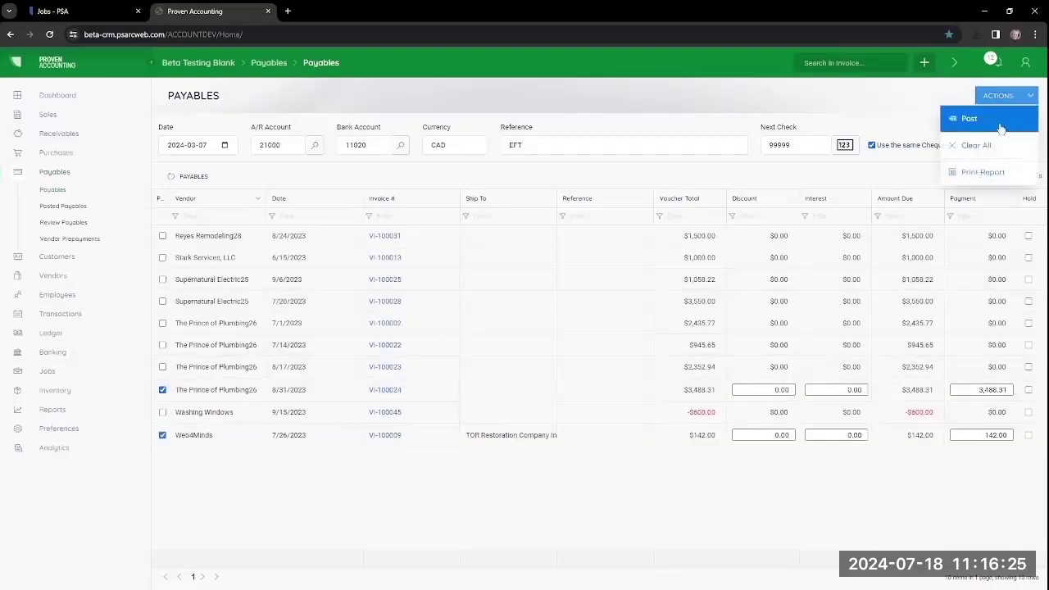
left_click(989, 172)
left_click(1000, 96)
left_click(977, 115)
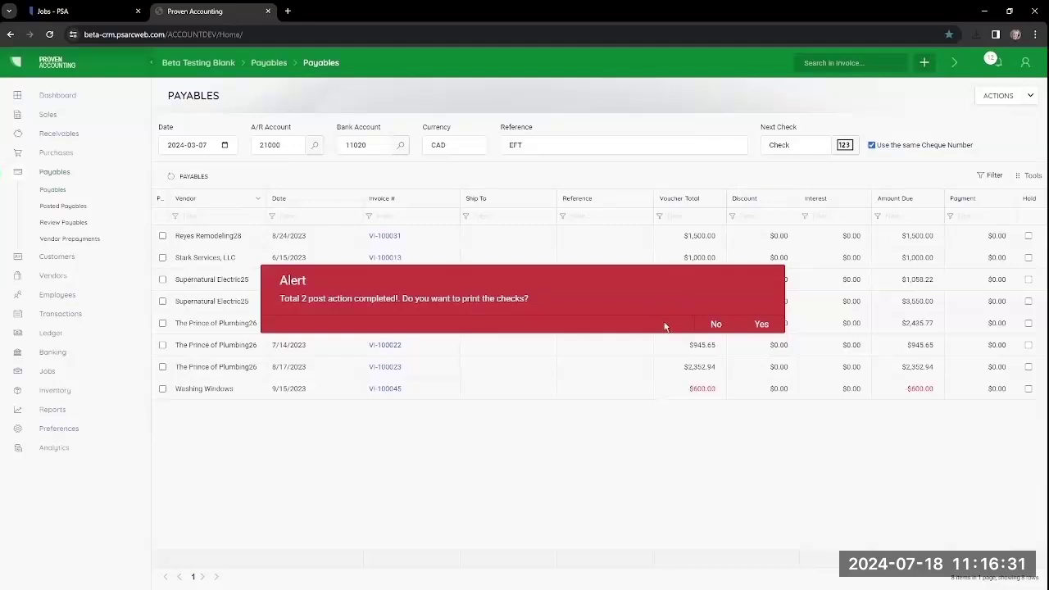
left_click(716, 325)
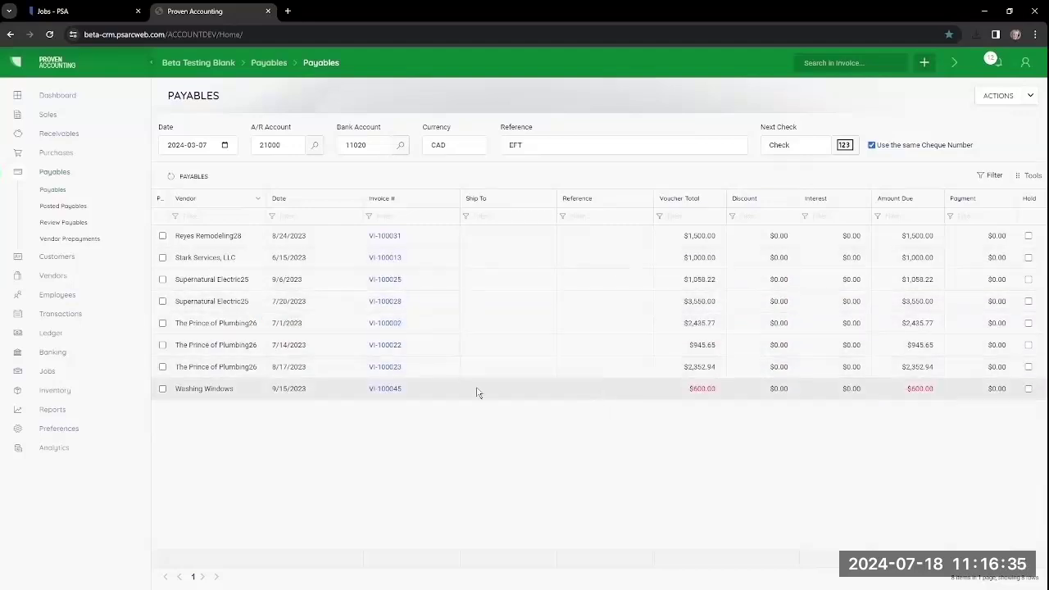
Step: Start a new charge for Credit Card - 1 (account 21050) from Banking's Credit Card Charges list
left_click(49, 352)
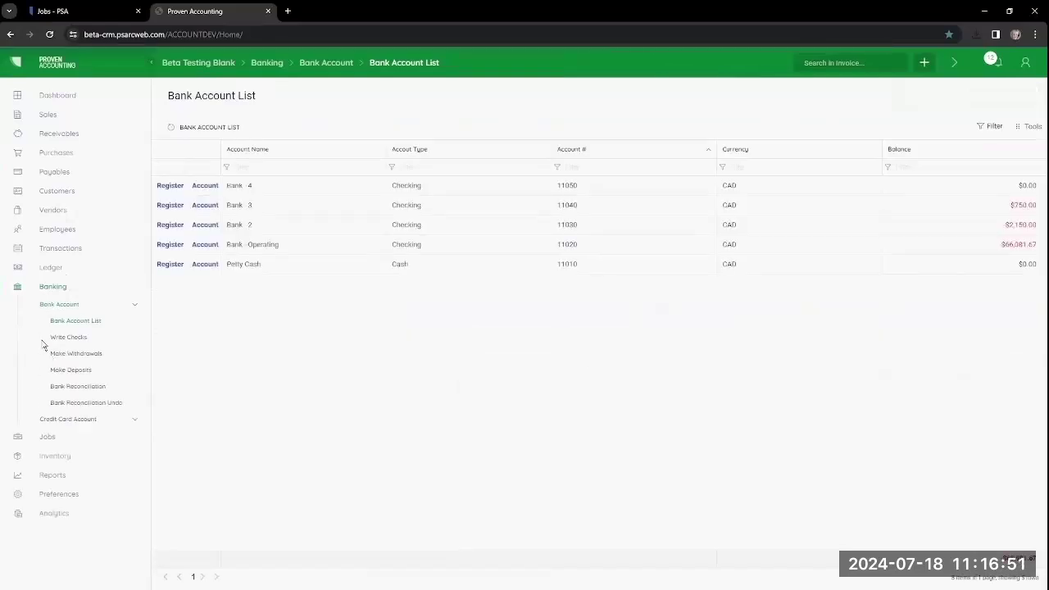
left_click(49, 423)
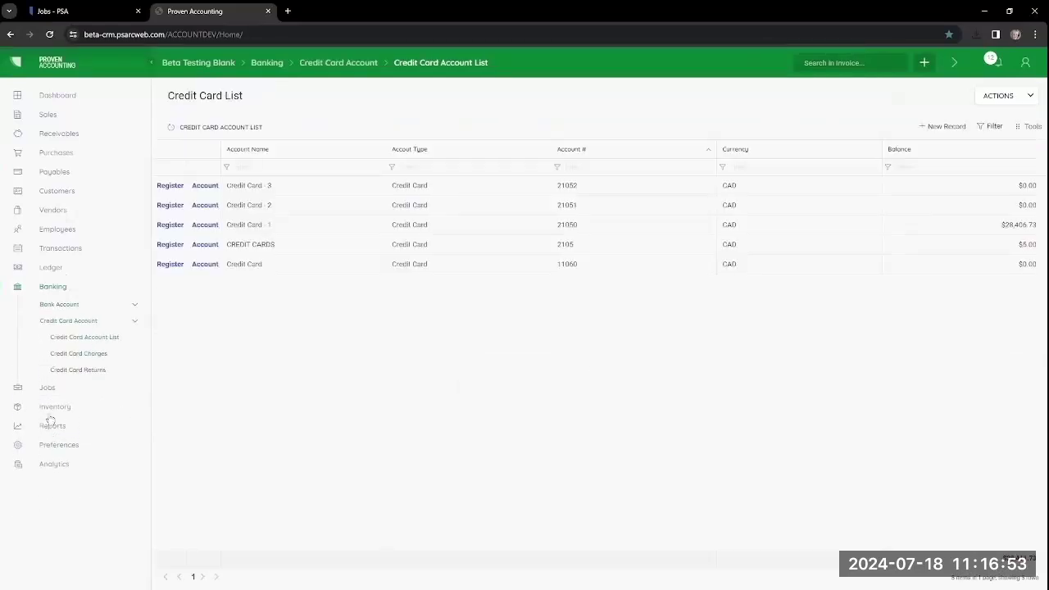
left_click(88, 357)
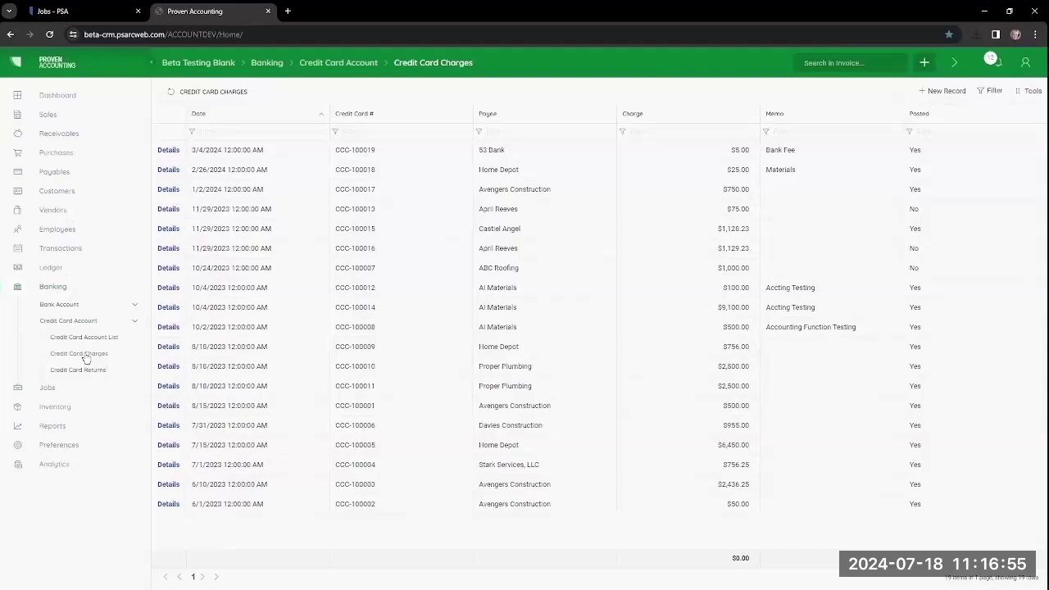
left_click(947, 92)
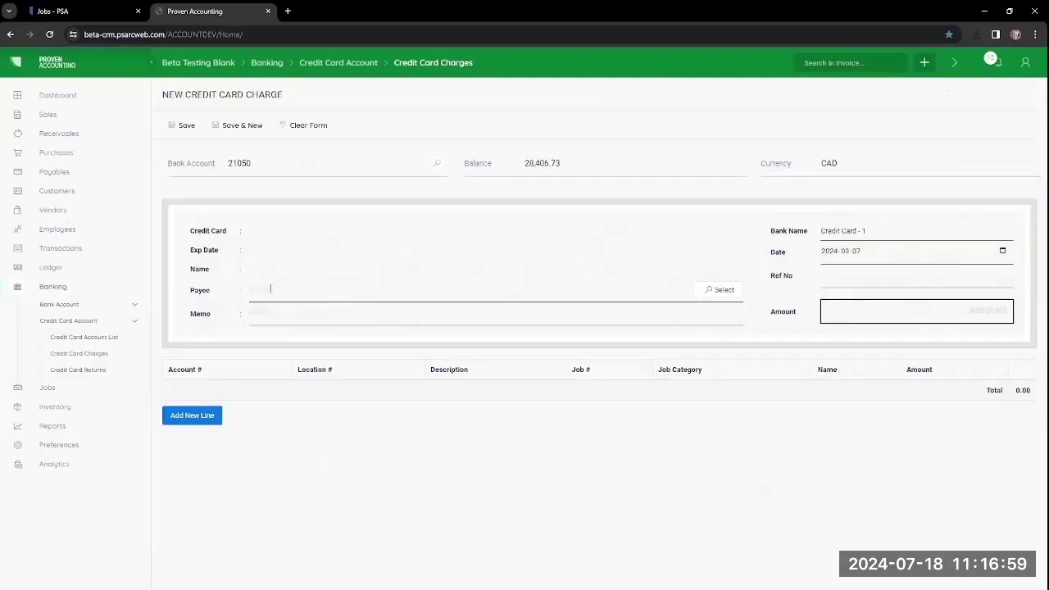
Step: Set the charge's payee to 53 Bank with the Banking Fee memo
left_click(720, 290)
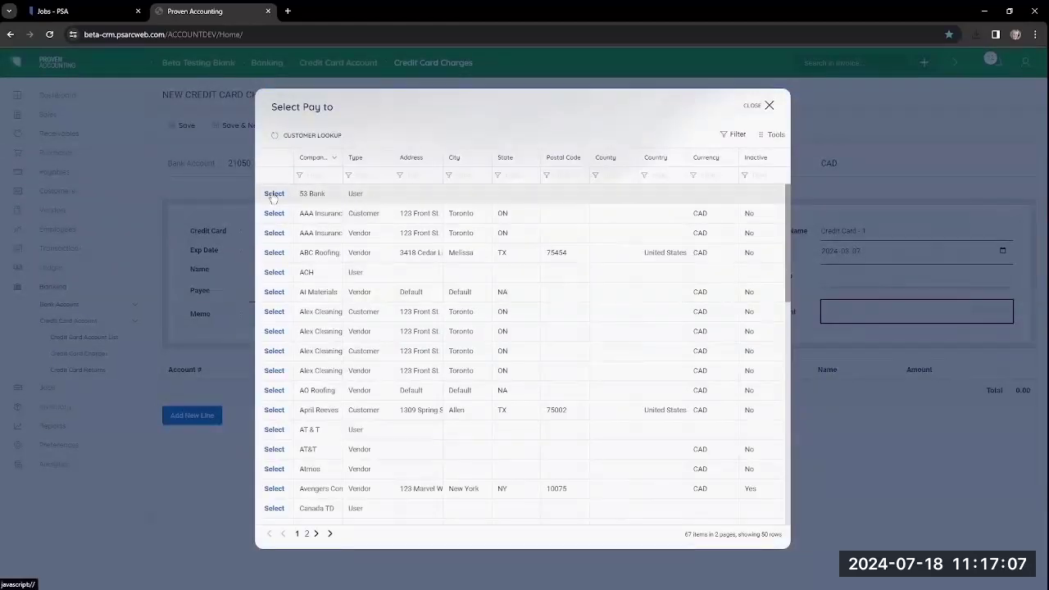
left_click(275, 195)
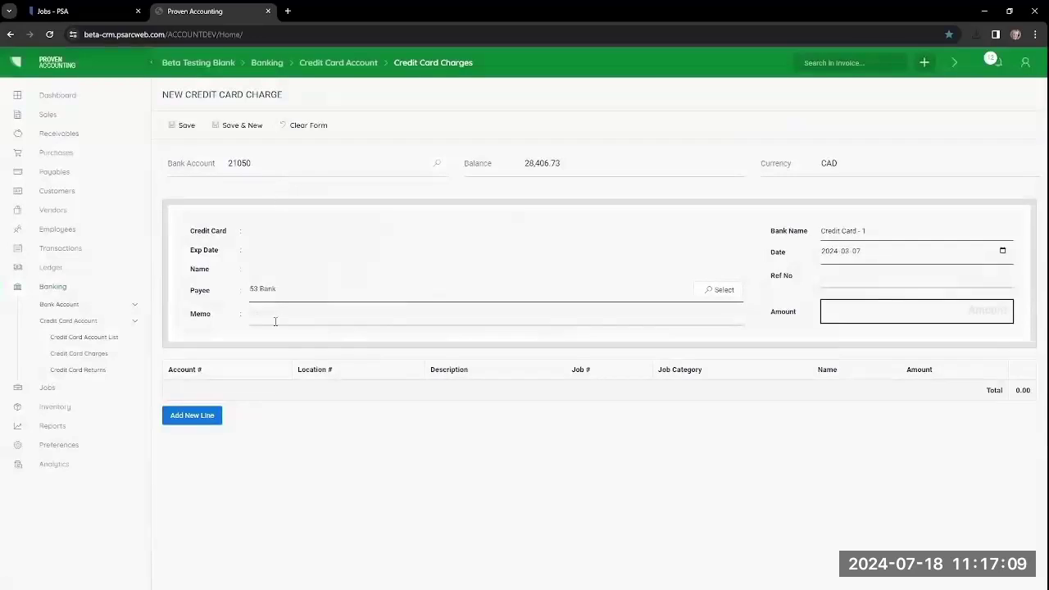
type("king")
left_click(859, 277)
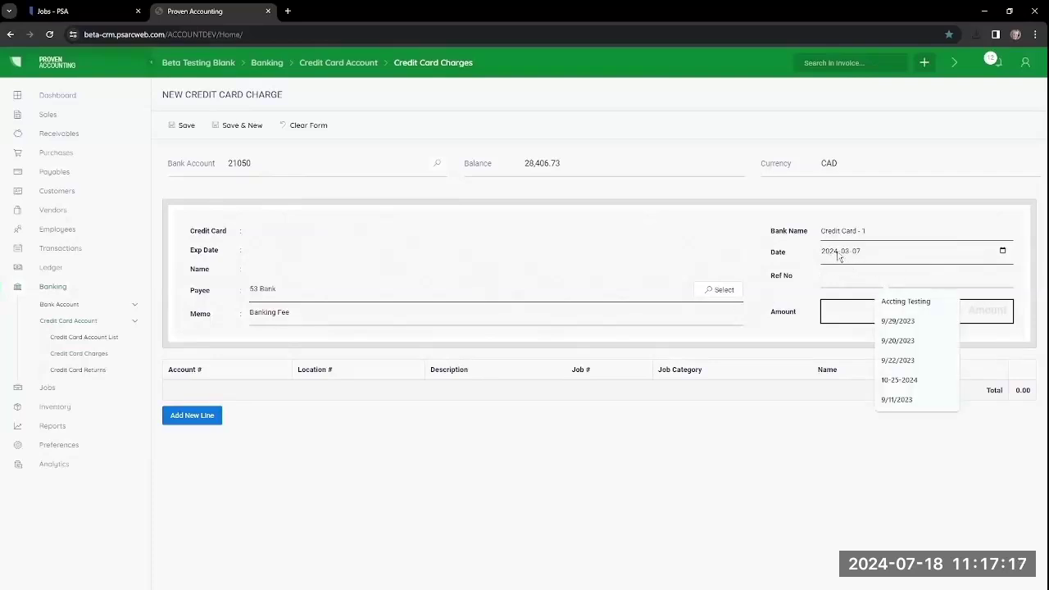
Step: Date the charge 2024-03-01, enter 5.00, and save it as CCC-100020 with a new line
left_click(1002, 251)
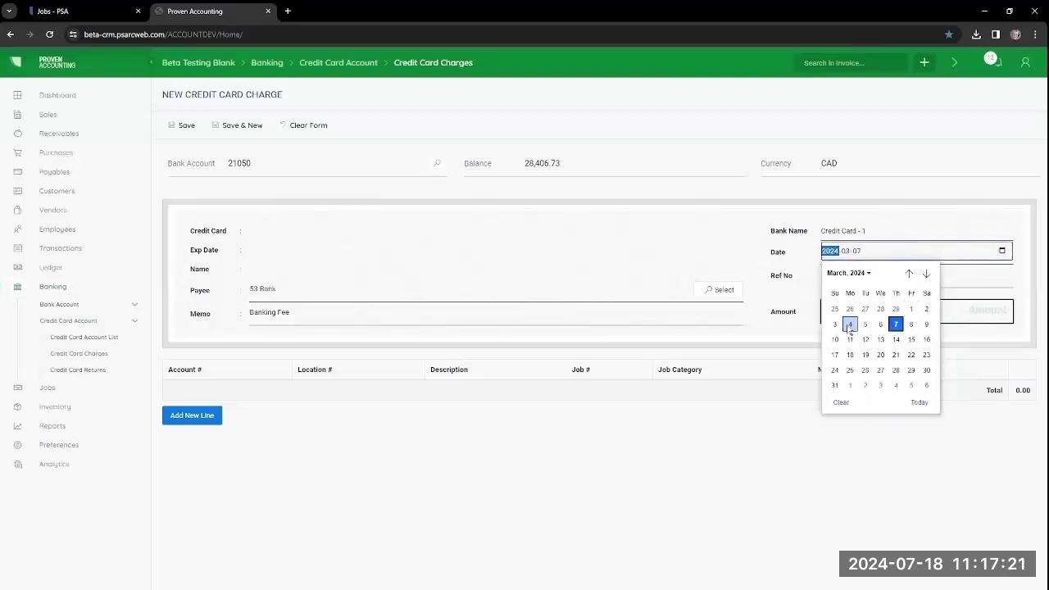
left_click(912, 310)
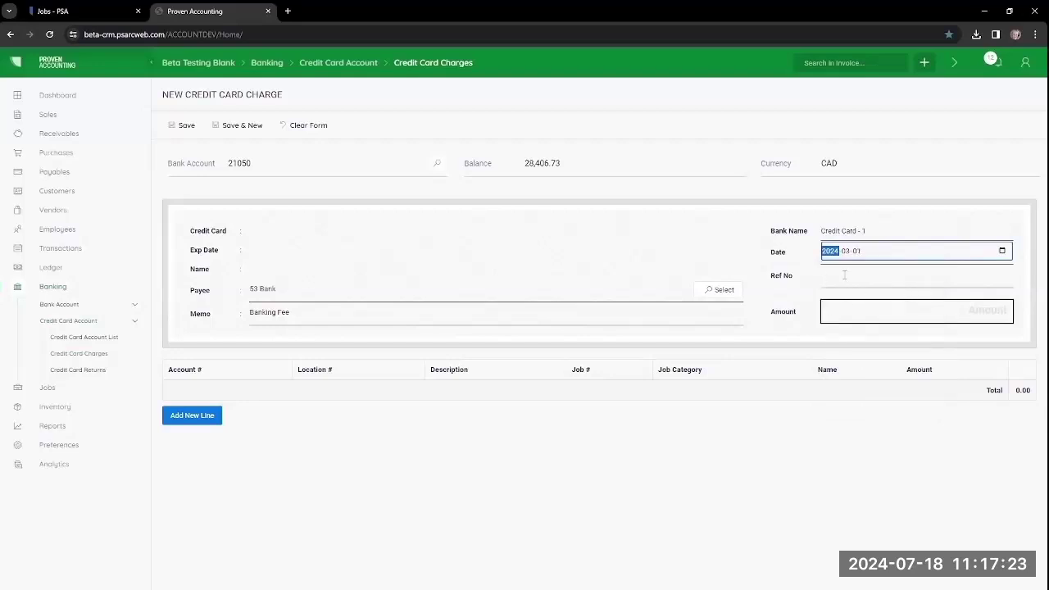
left_click(877, 307)
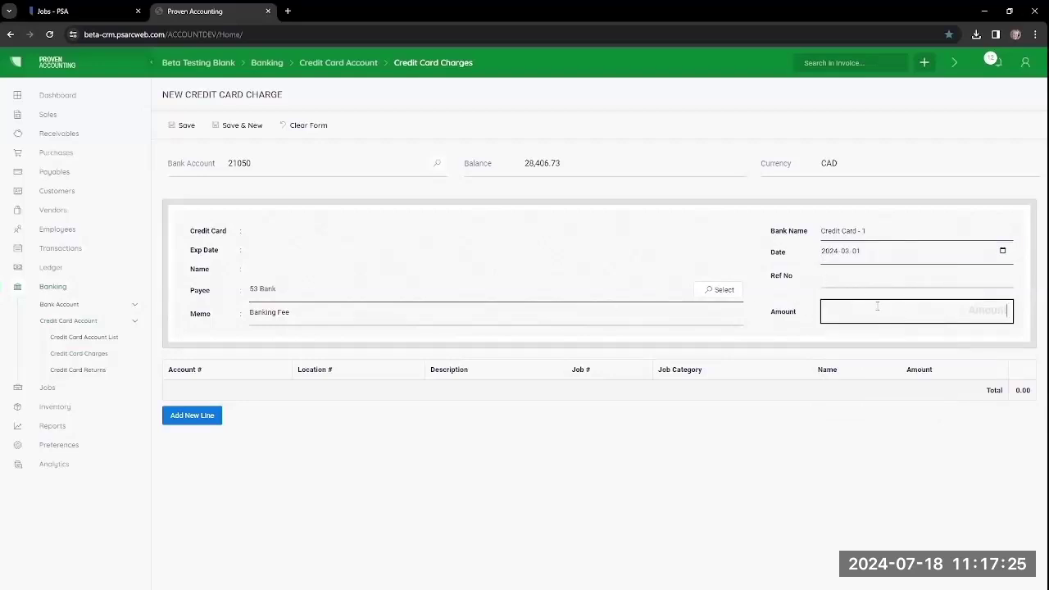
type("5.00")
left_click(174, 416)
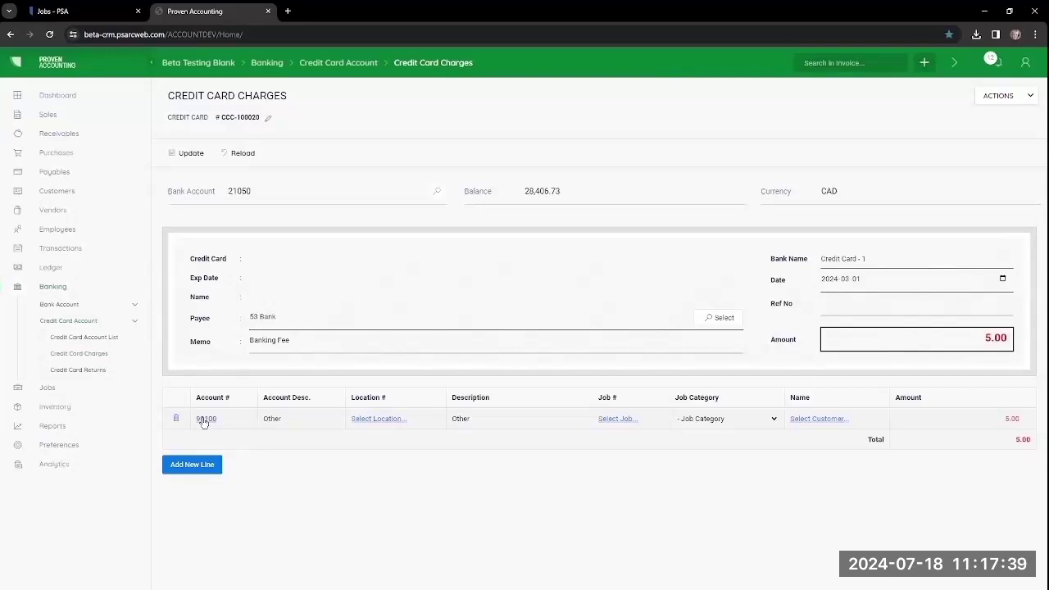
left_click(205, 419)
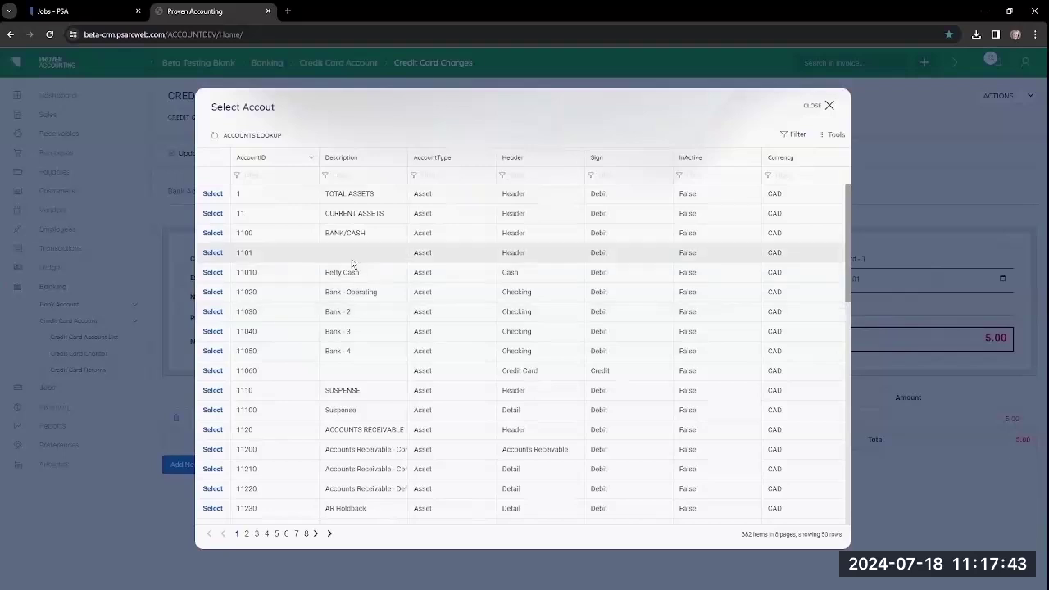
Step: Code the charge line to 71360 Bank Fees at location AB, then post CCC-100020
left_click(362, 177)
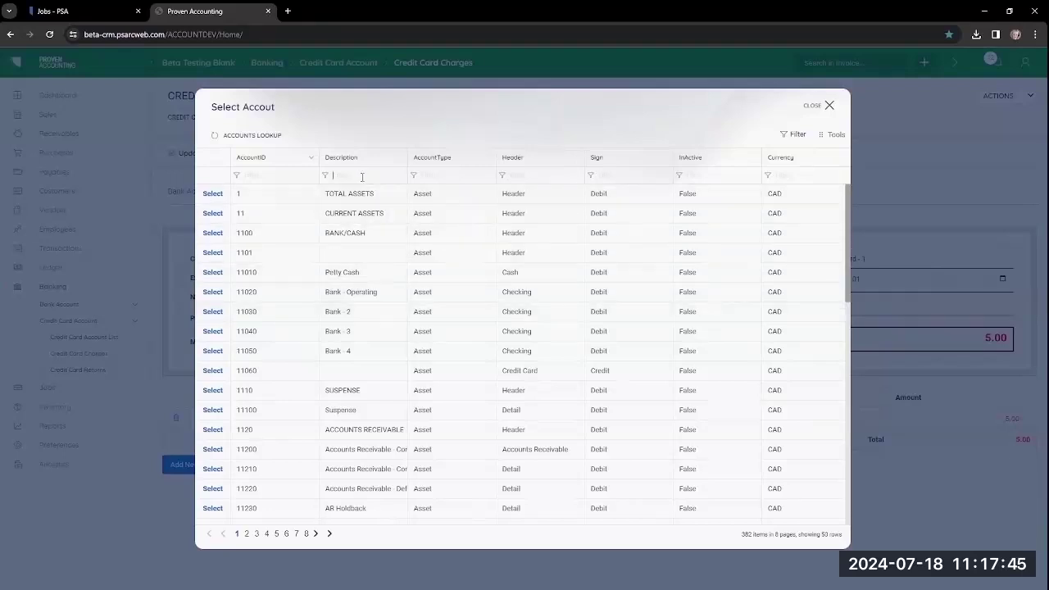
type("bank")
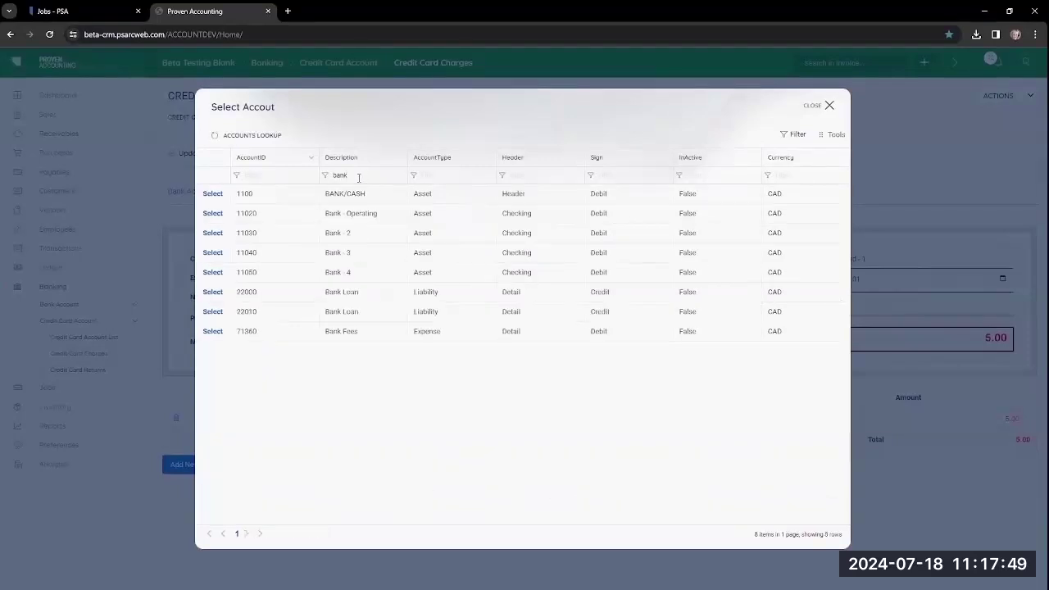
left_click(210, 332)
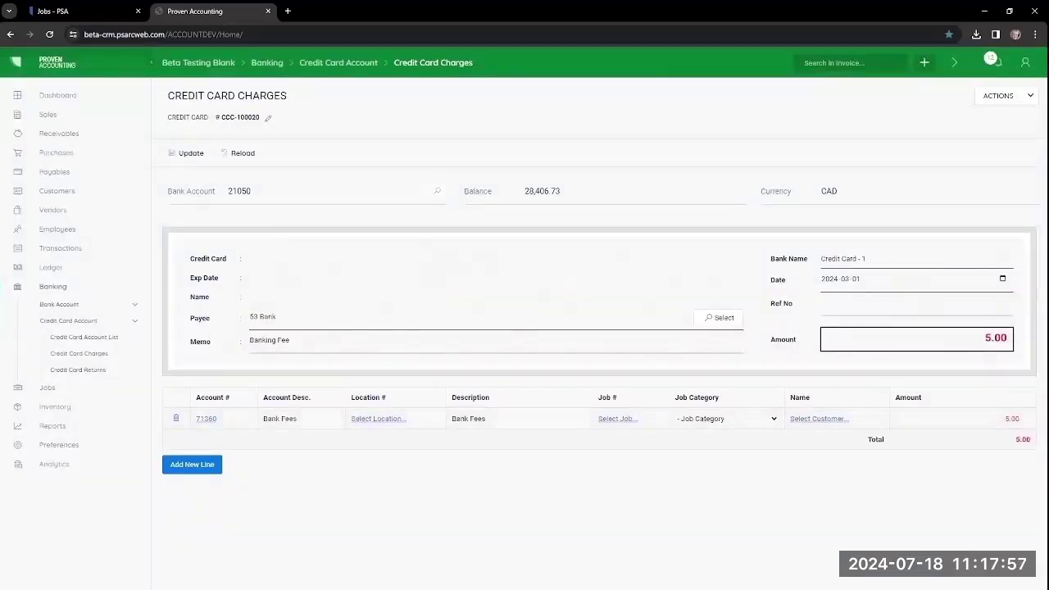
left_click(384, 418)
left_click(220, 199)
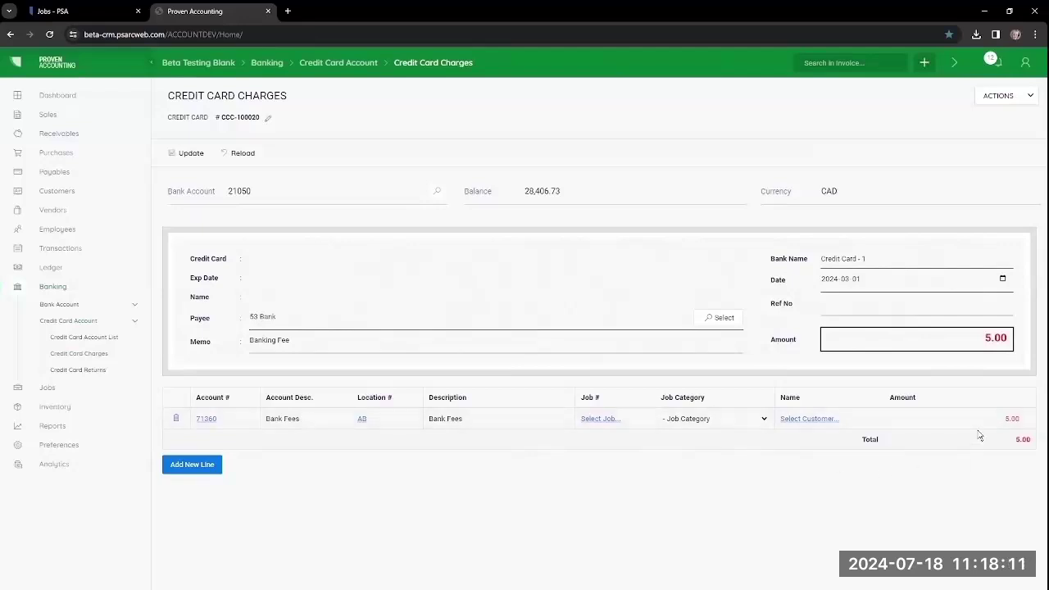
left_click(998, 98)
left_click(879, 119)
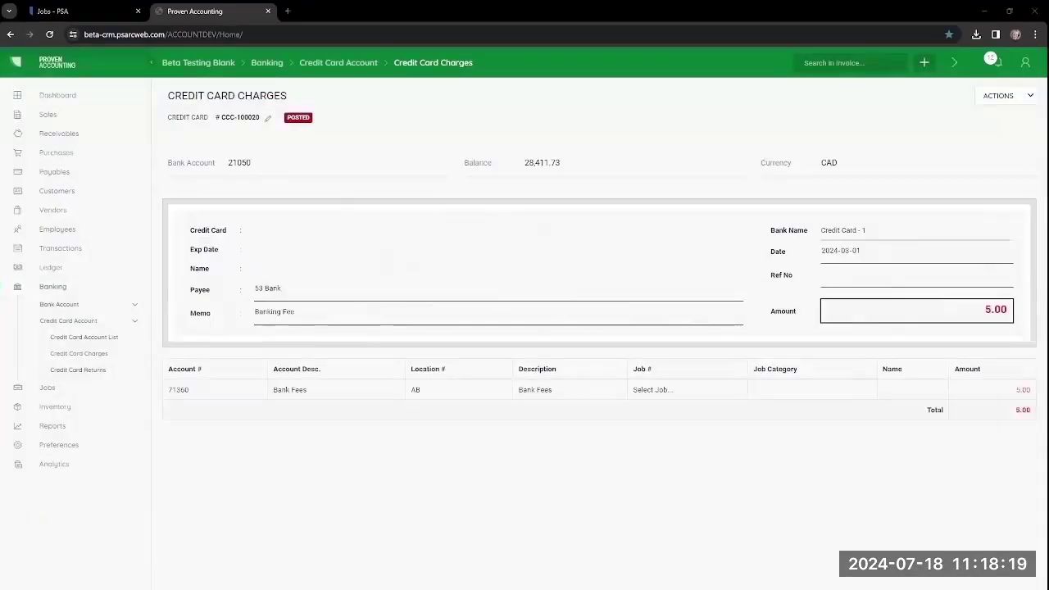
Step: Start a new Bank - Operating withdrawal with Atmos as the payee
left_click(58, 310)
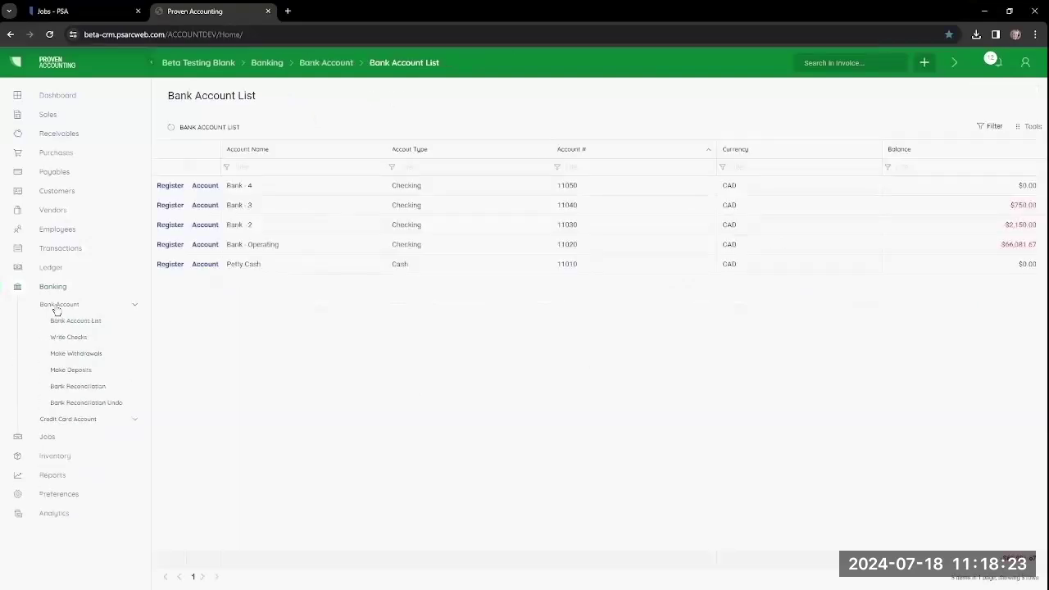
left_click(59, 358)
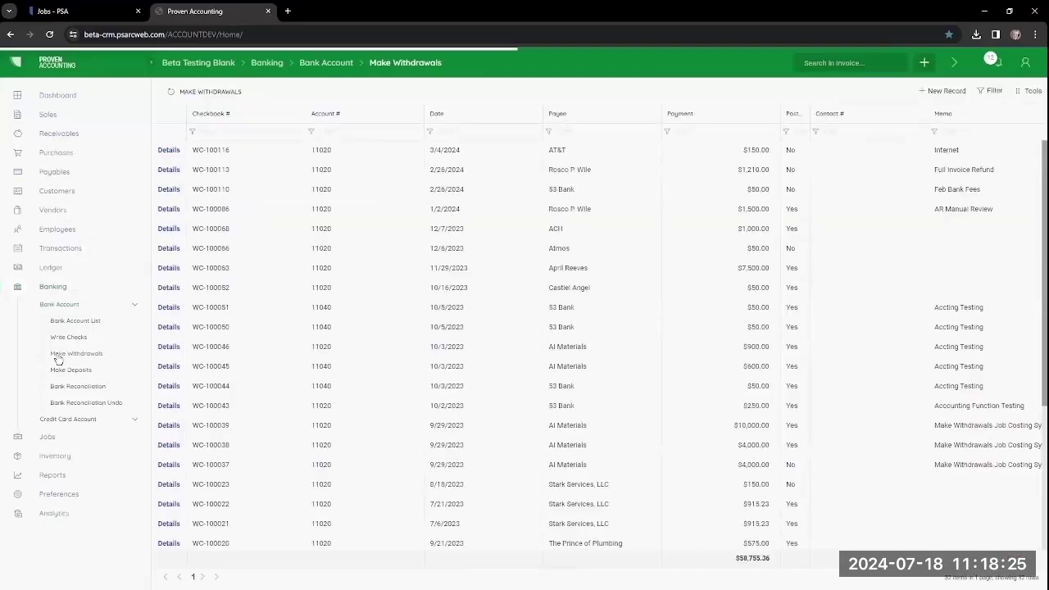
left_click(942, 93)
left_click(239, 269)
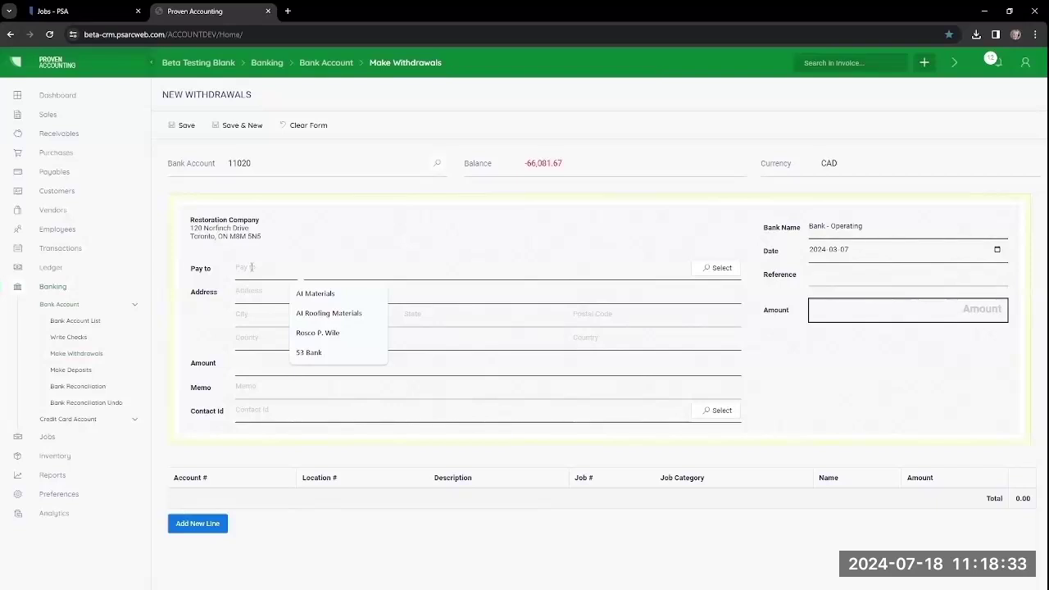
type("Atmos")
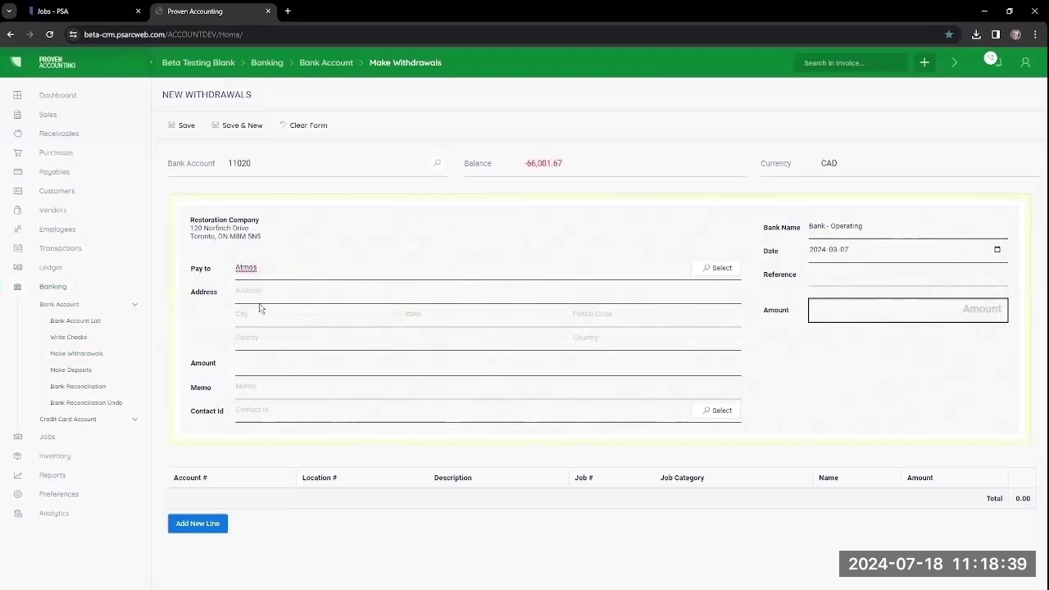
key("Tab")
Step: Date it 2024-03-04, reference Auto Draft, amount 536.00, memo Utilities, and save with a line
left_click(997, 250)
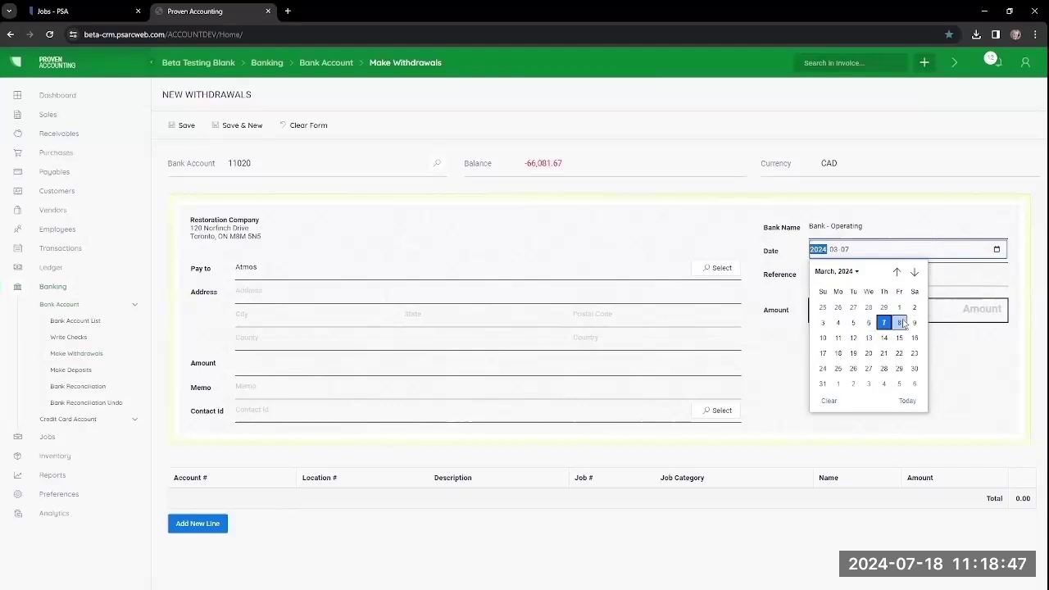
left_click(838, 323)
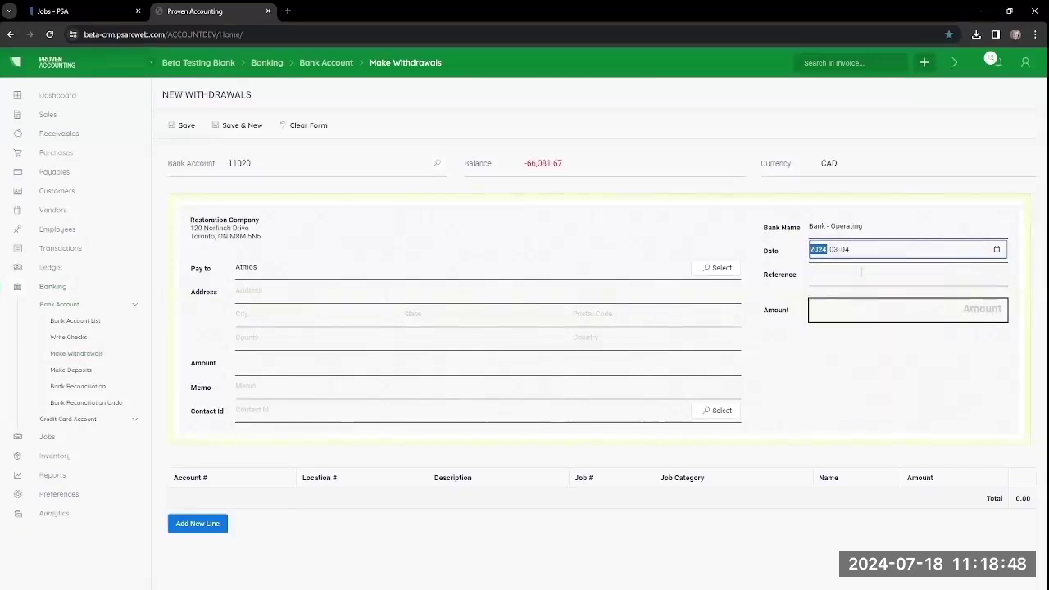
left_click(978, 280)
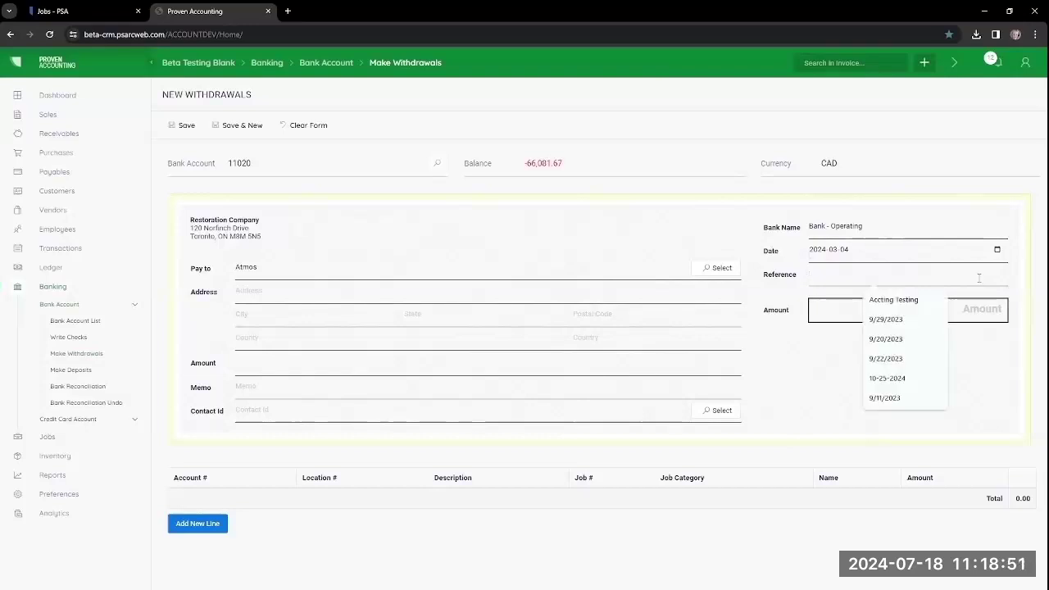
type("Auto Draf")
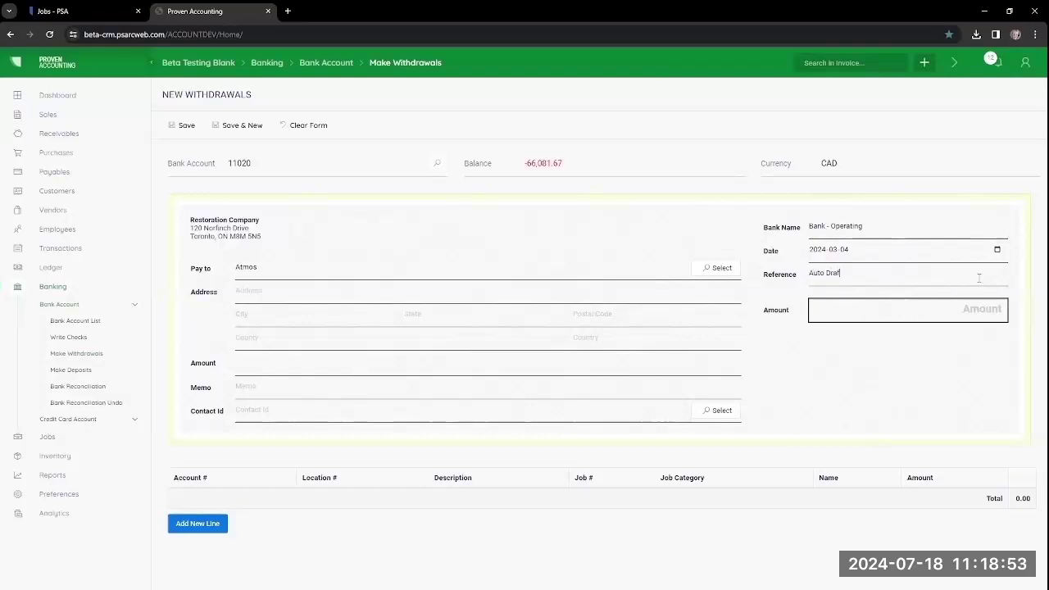
type("t")
type("53")
type("6")
key("Tab")
left_click(242, 391)
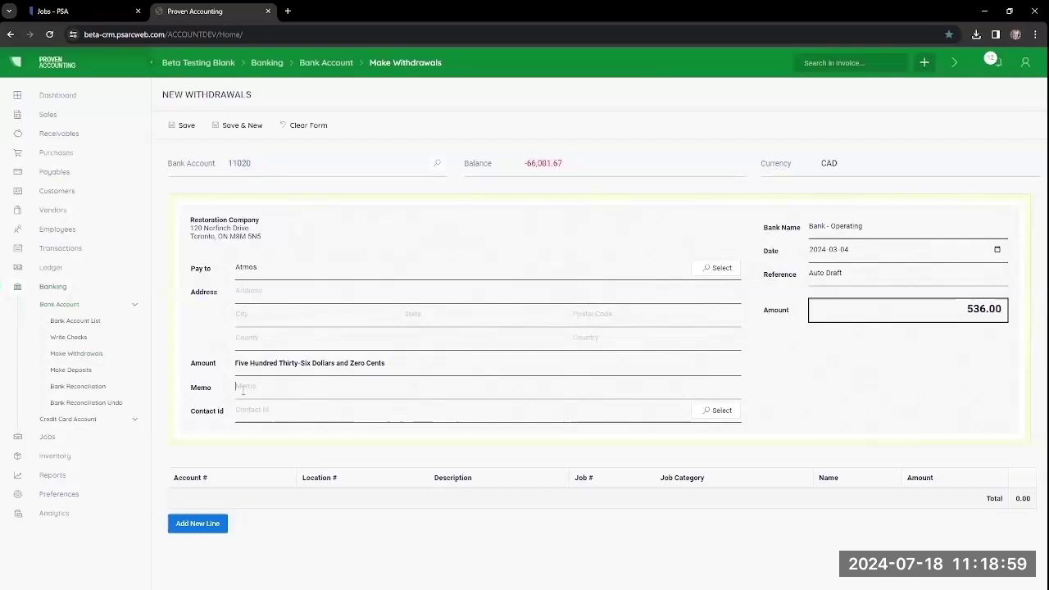
type("Utilities")
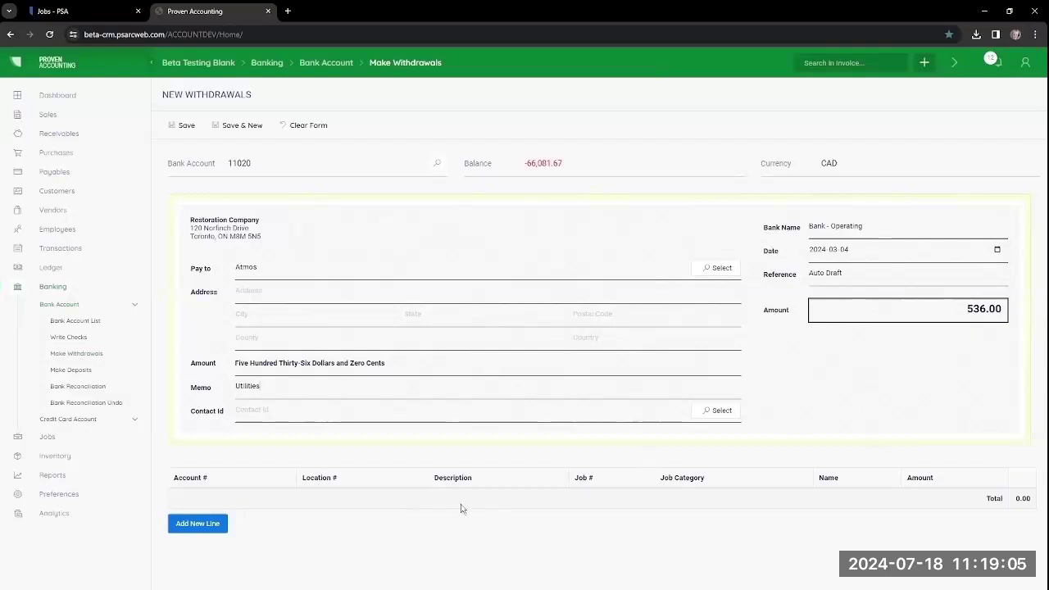
left_click(189, 524)
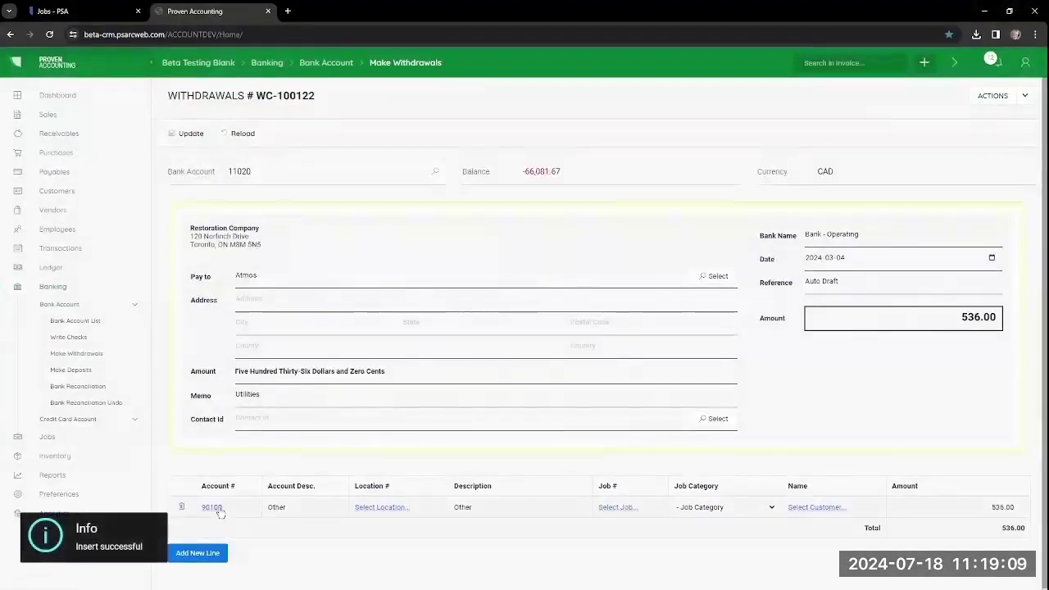
Step: Recode WC-100122's 536.00 line from 90100 to account 72030 Utilities
left_click(215, 508)
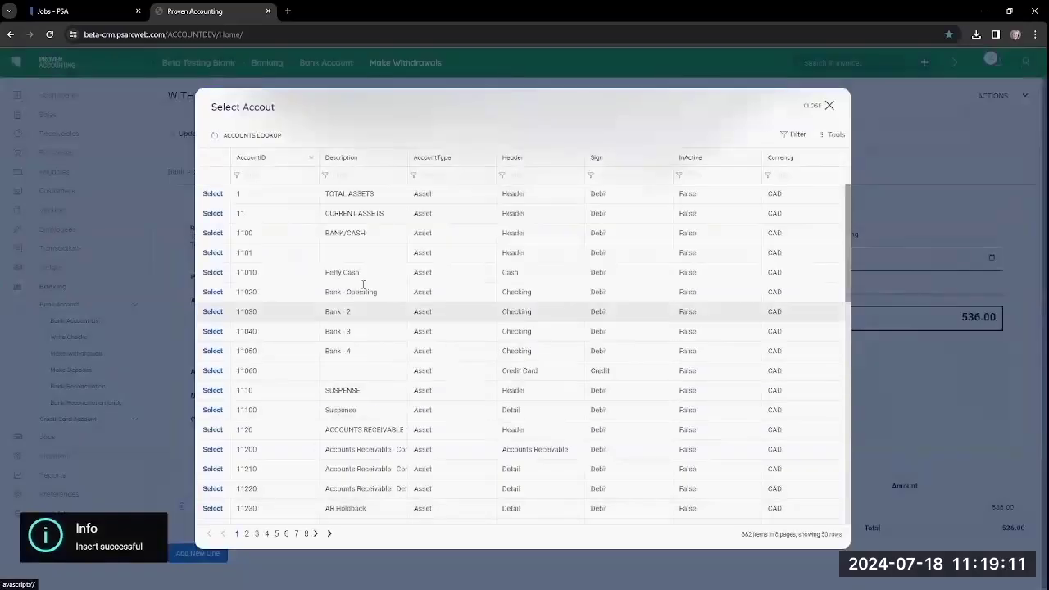
left_click(354, 175)
type("s")
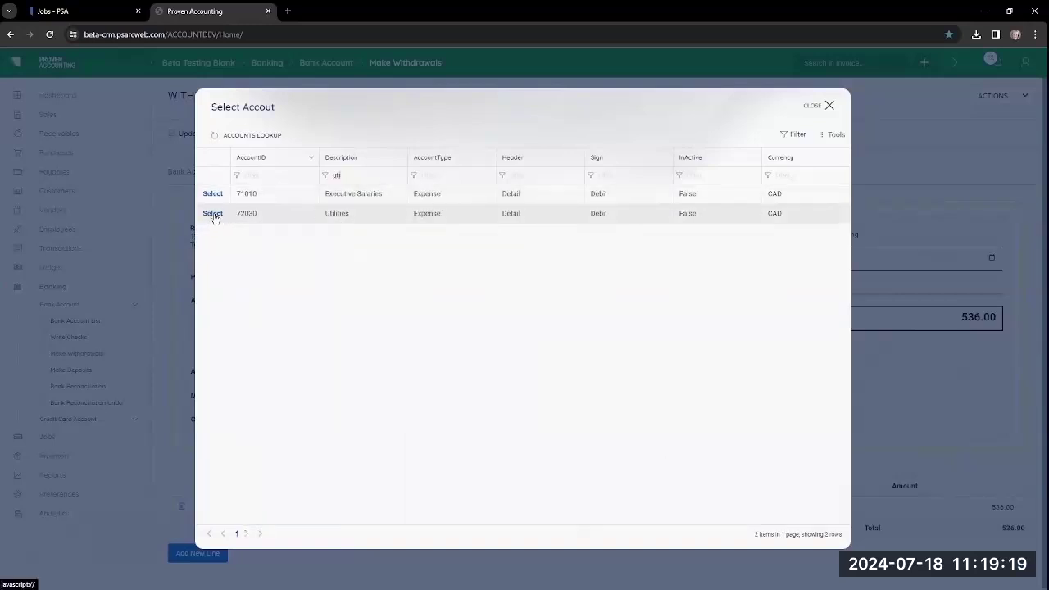
left_click(212, 214)
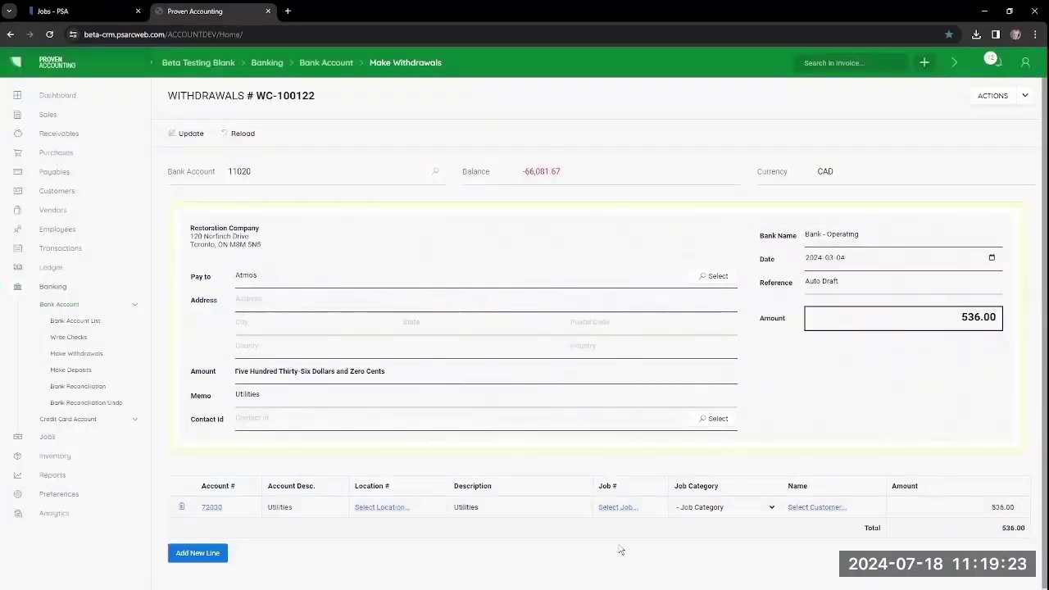
left_click(990, 99)
left_click(976, 121)
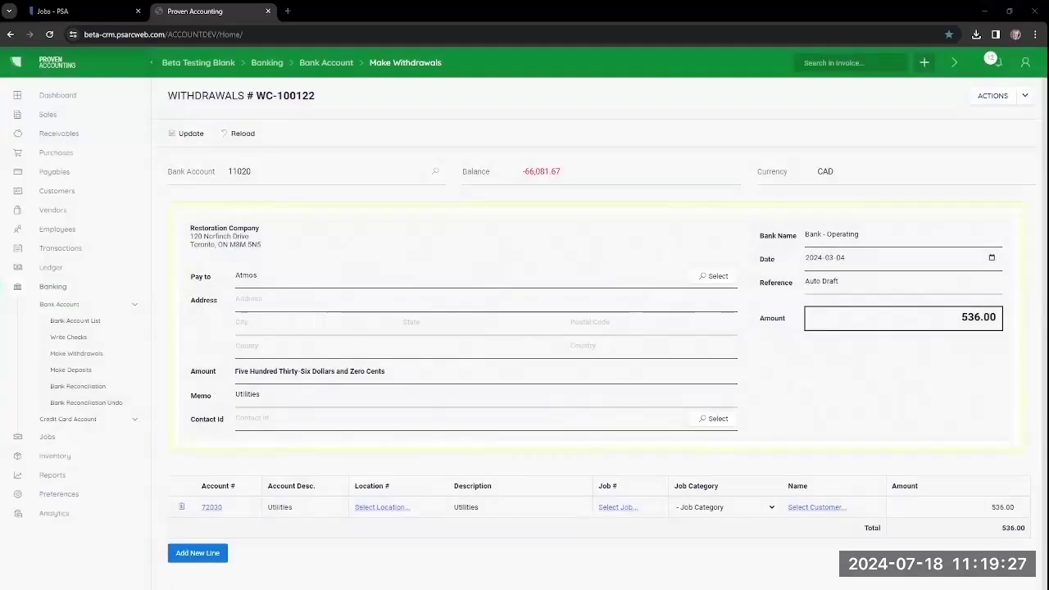